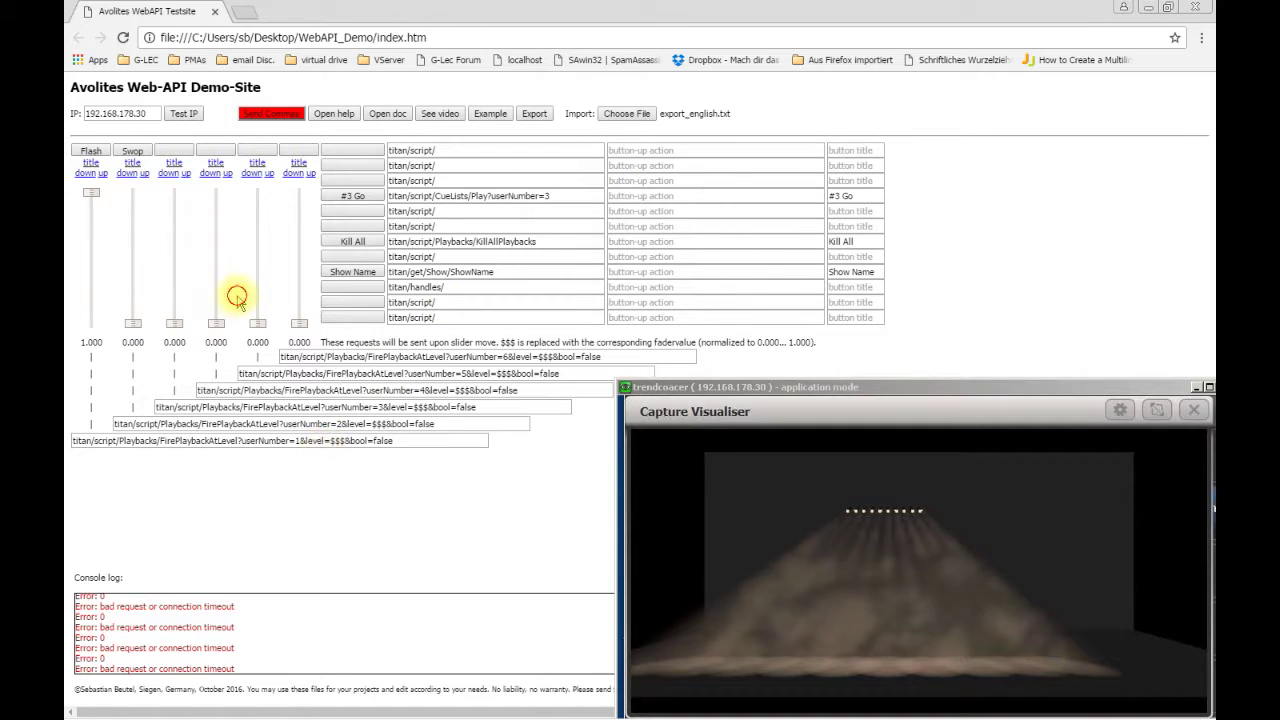
- Test the connection to the console's IP address and open the logged SoftwareVersion request
{"action": "left_click", "coordinate": [178, 115]}
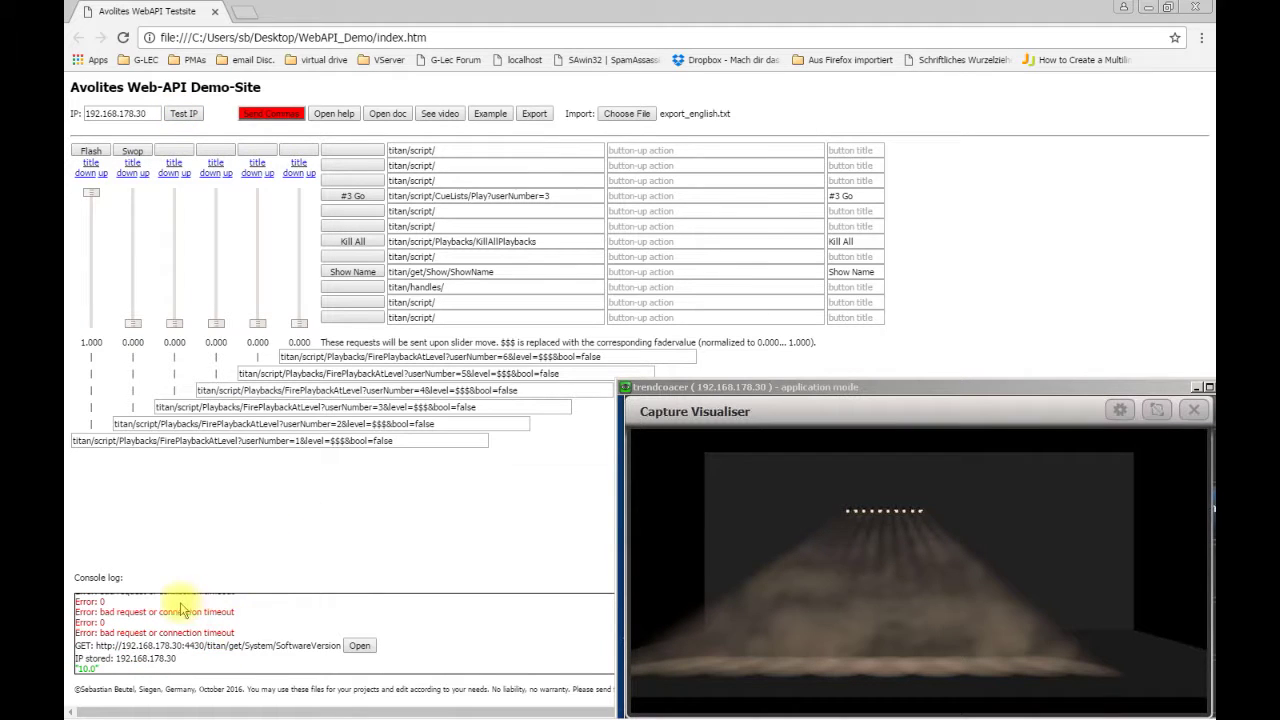
{"action": "left_click", "coordinate": [360, 646]}
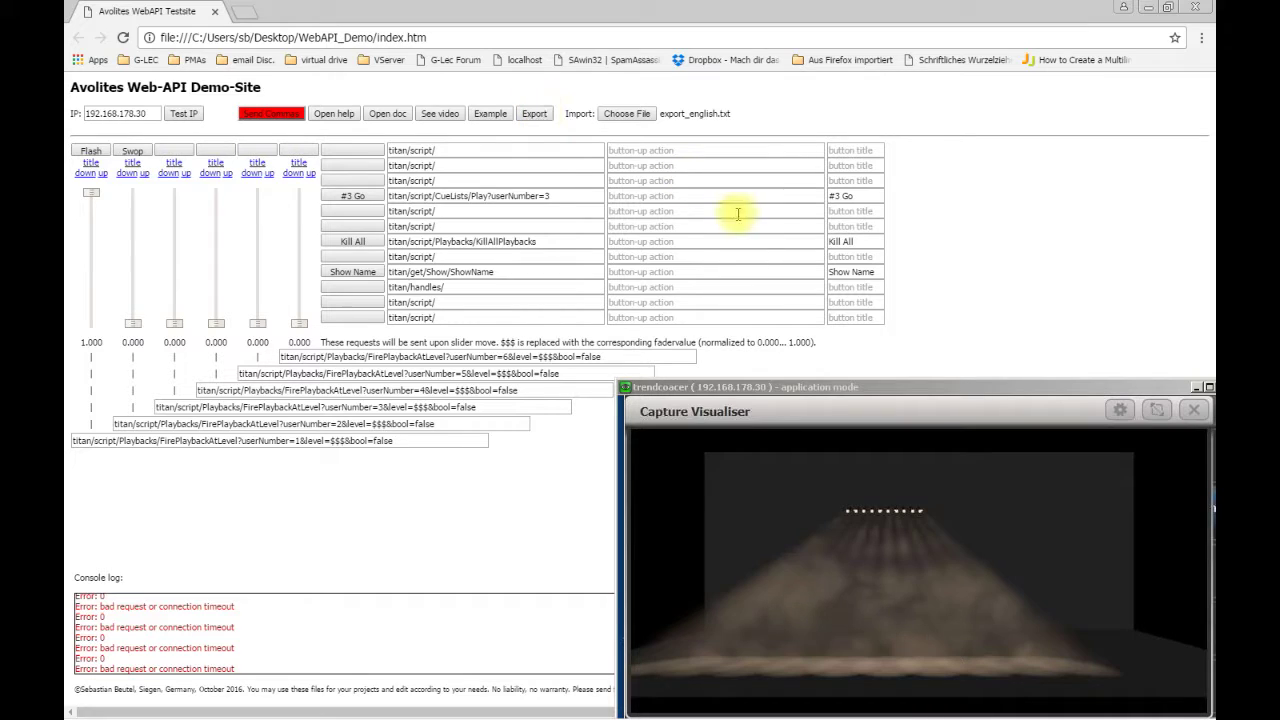
- Move the visualiser window lower, export the current demo-site configuration and select all of the exported text for copying
{"action": "left_click_drag", "start_coordinate": [920, 392], "coordinate": [868, 543]}
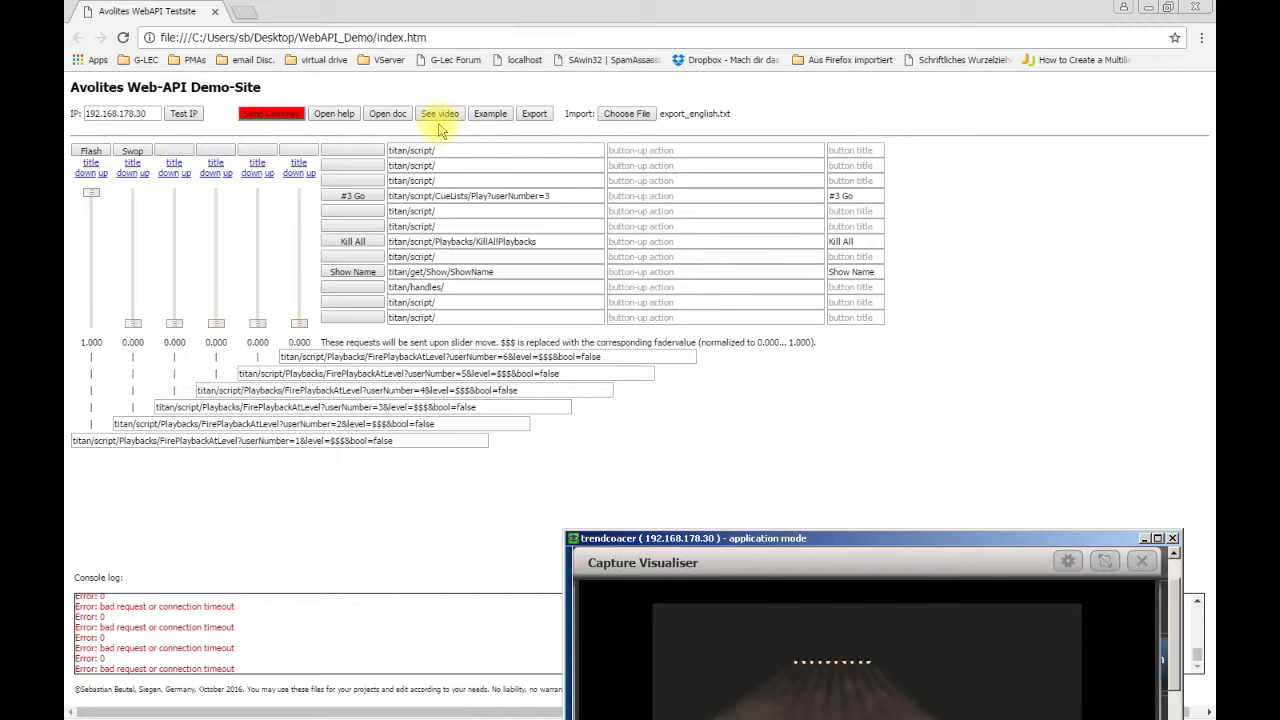
{"action": "left_click", "coordinate": [490, 117]}
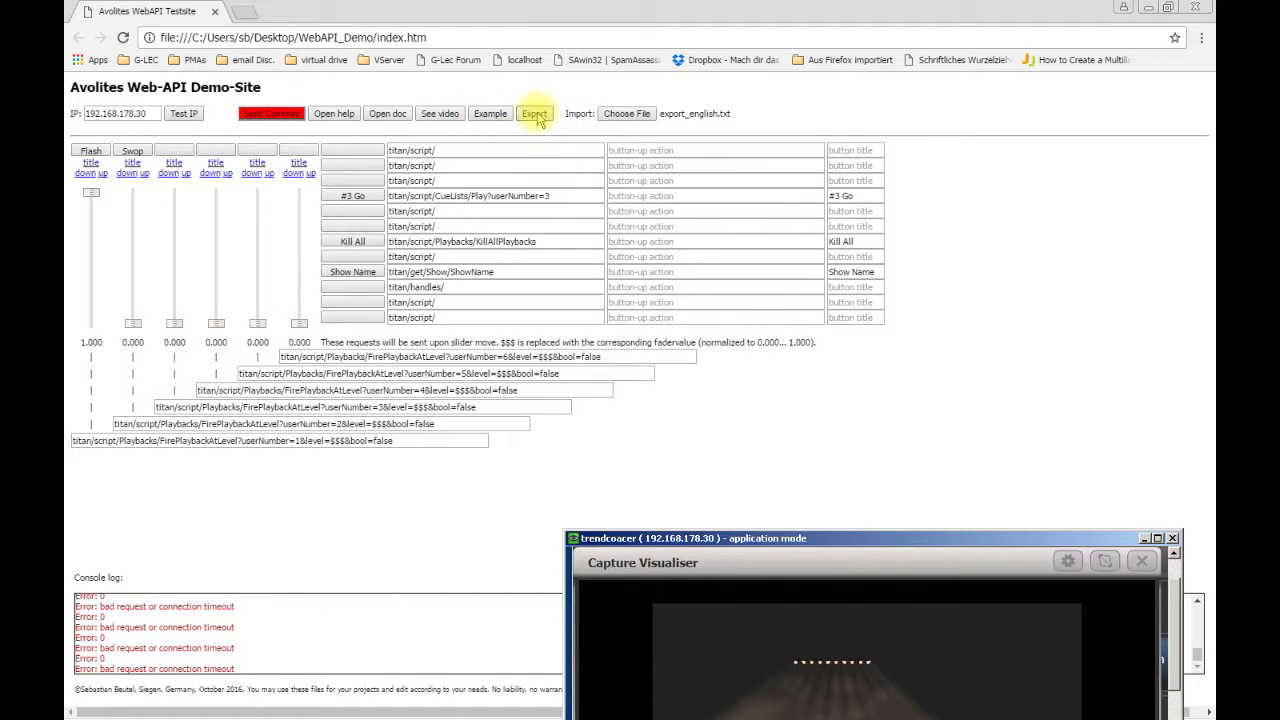
{"action": "left_click", "coordinate": [535, 115]}
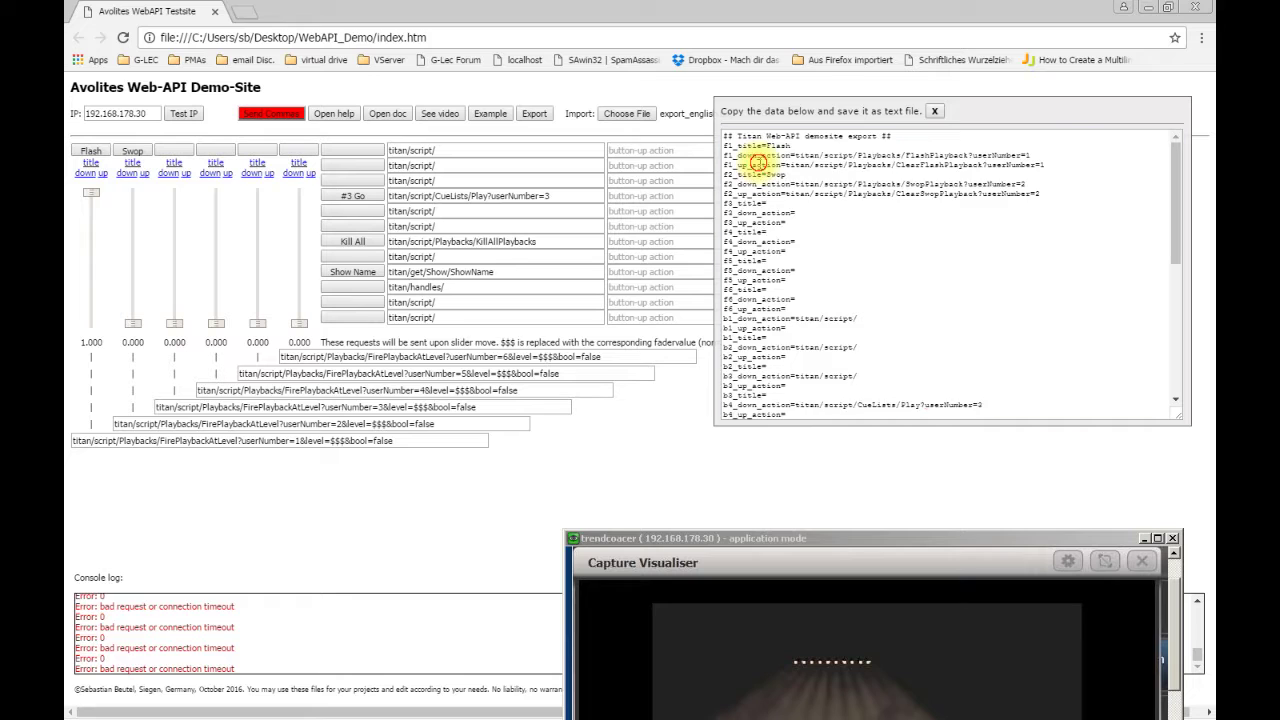
{"action": "key", "text": "ctrl+a"}
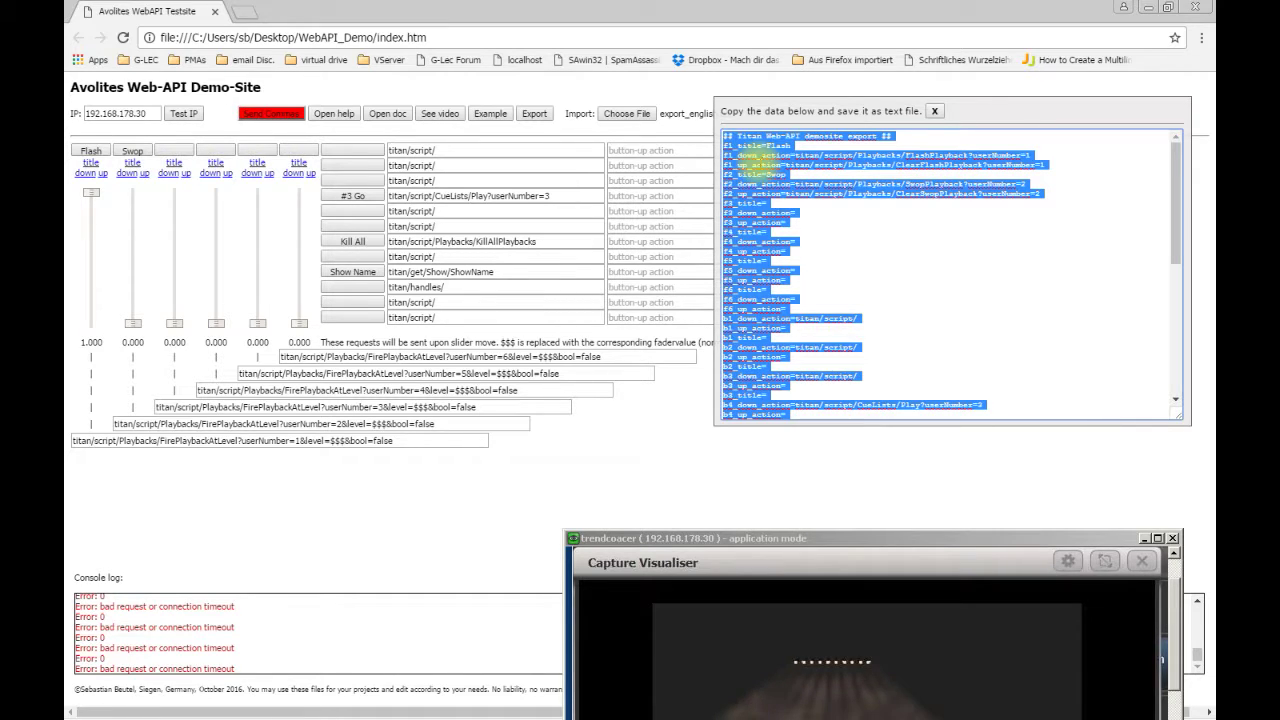
- Switch to Notepad++ and paste the exported configuration into a new document
{"action": "key", "text": "alt+Tab"}
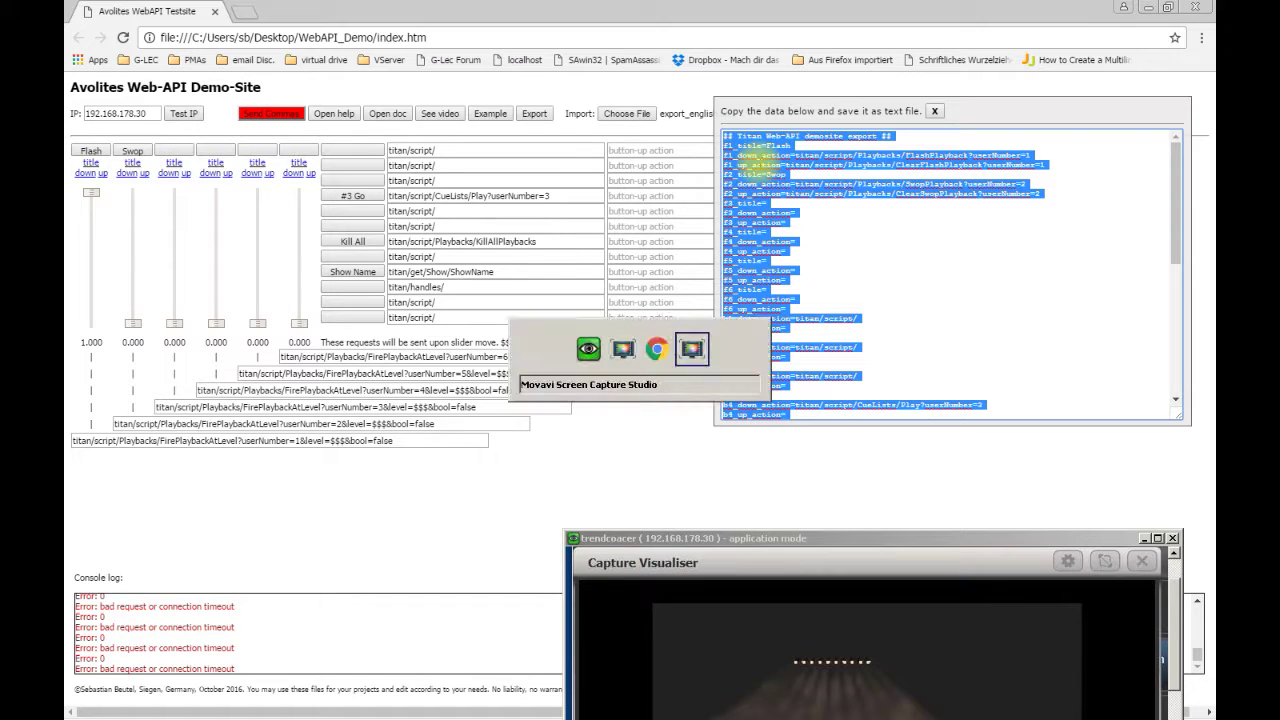
{"action": "key", "text": "alt+Tab"}
{"action": "key", "text": "alt+Tab"}
{"action": "key", "text": "alt+Tab"}
{"action": "key", "text": "super"}
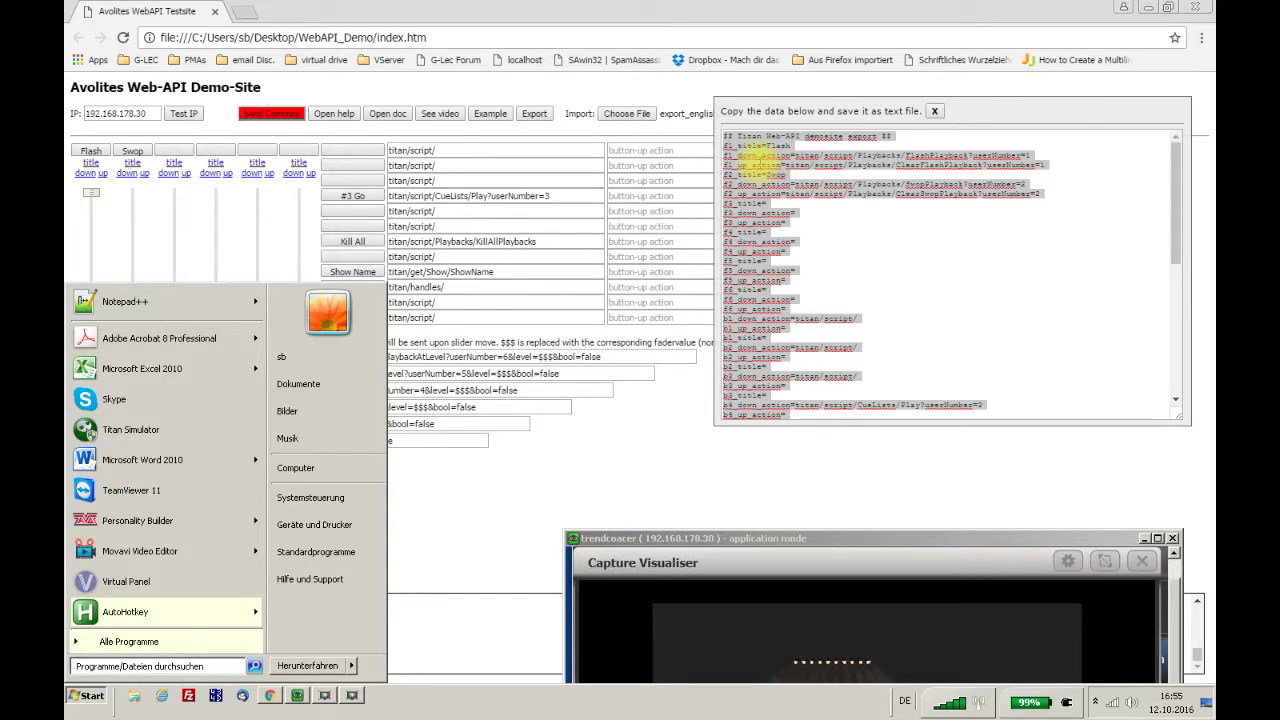
{"action": "type", "text": "note"}
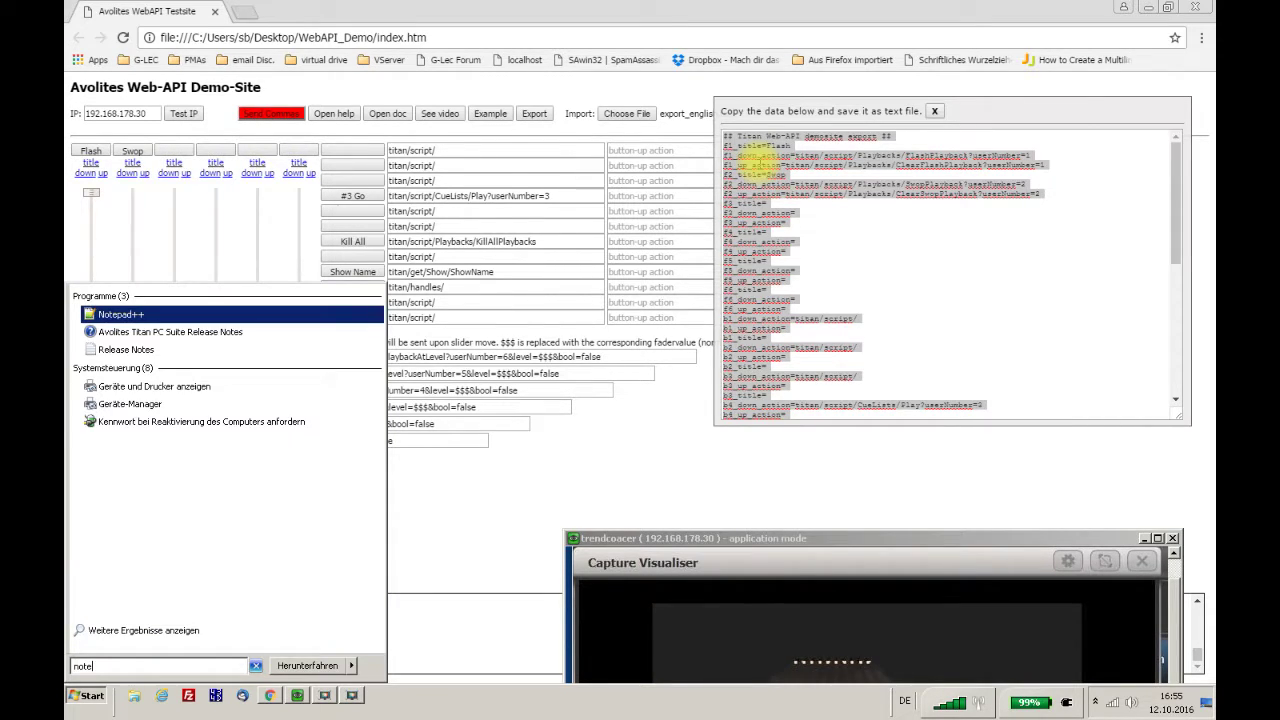
{"action": "key", "text": "Return"}
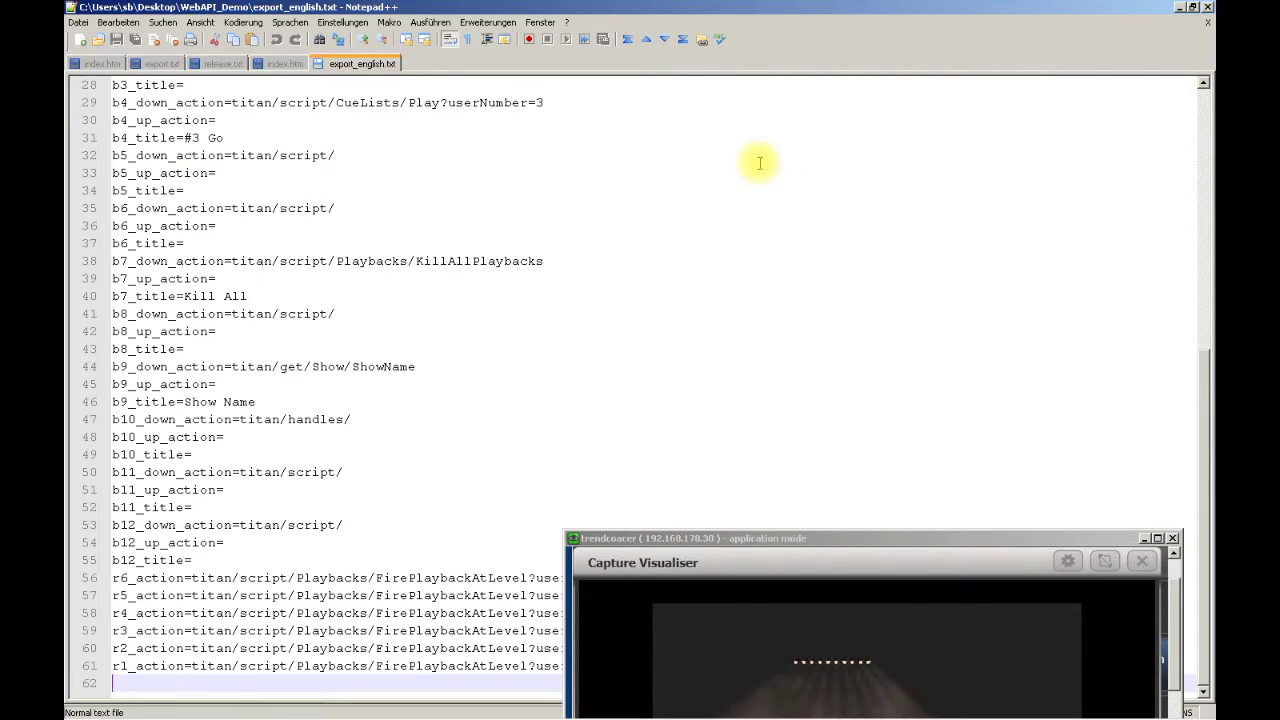
{"action": "key", "text": "ctrl+n"}
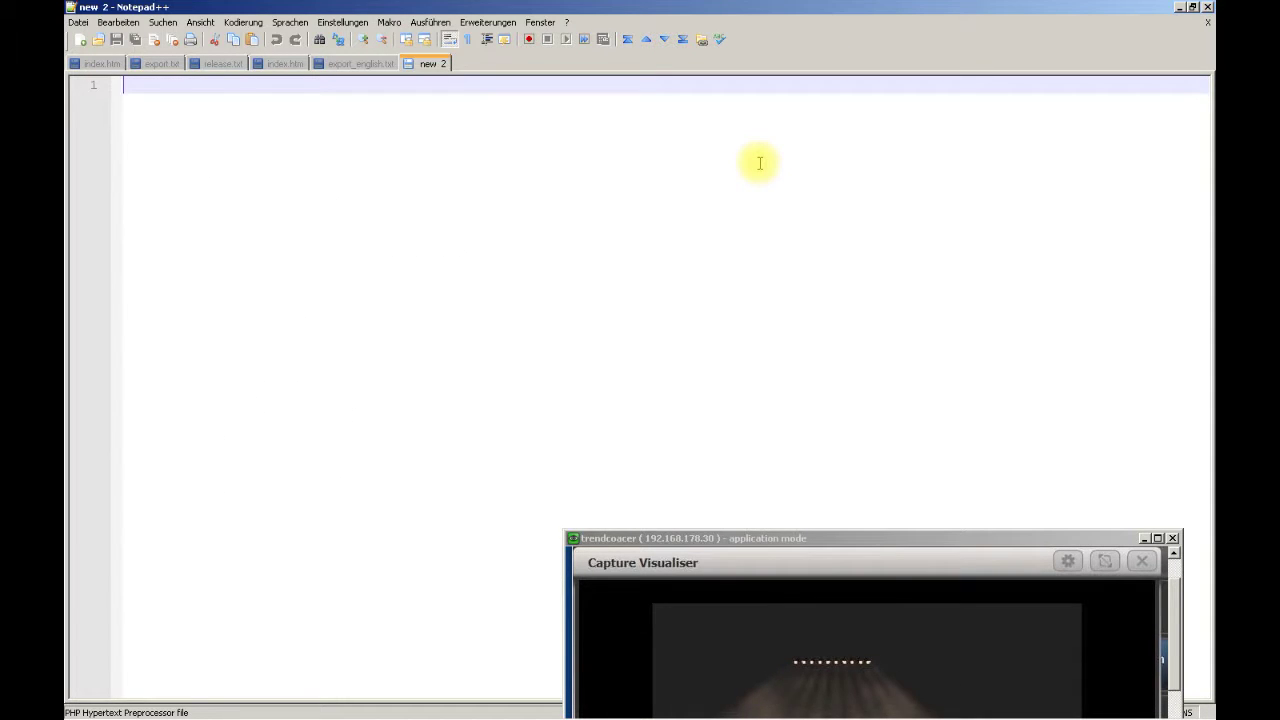
{"action": "key", "text": "ctrl+v"}
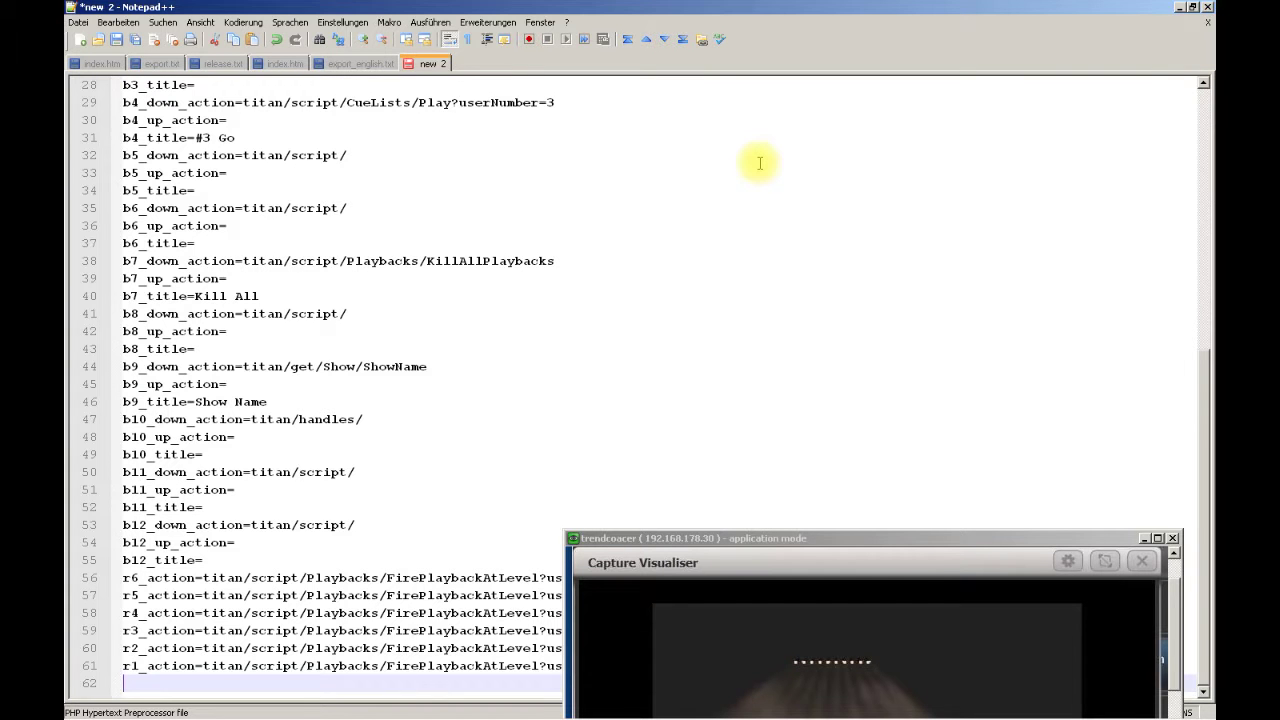
- Save the new document as exp_english in the WebAPI_Demo folder with the PHP file type
{"action": "left_click", "coordinate": [80, 24]}
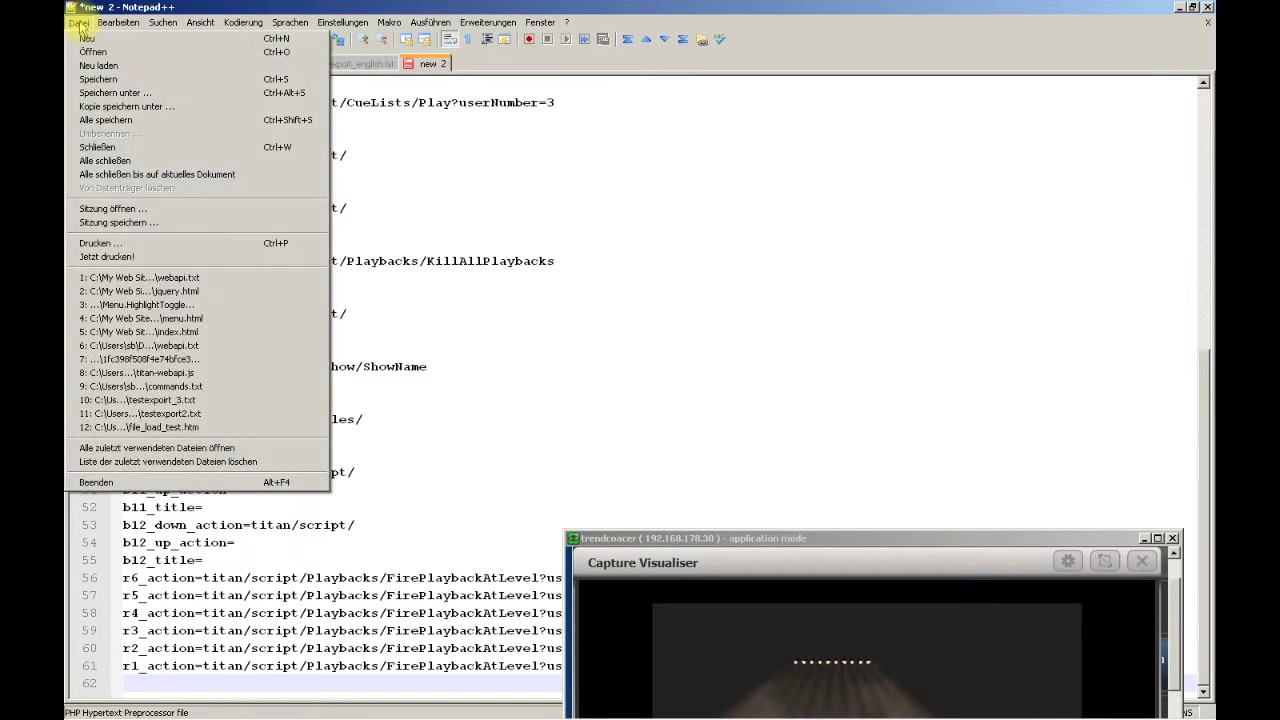
{"action": "left_click", "coordinate": [148, 92]}
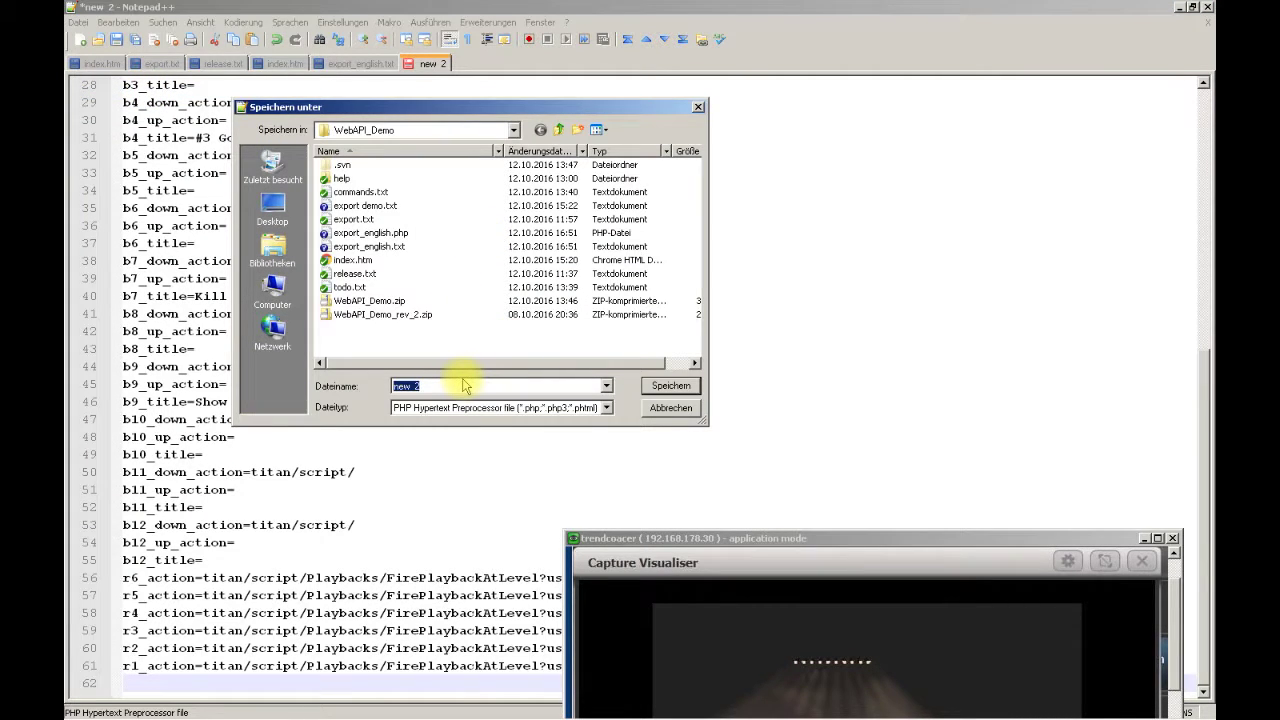
{"action": "type", "text": "exp"}
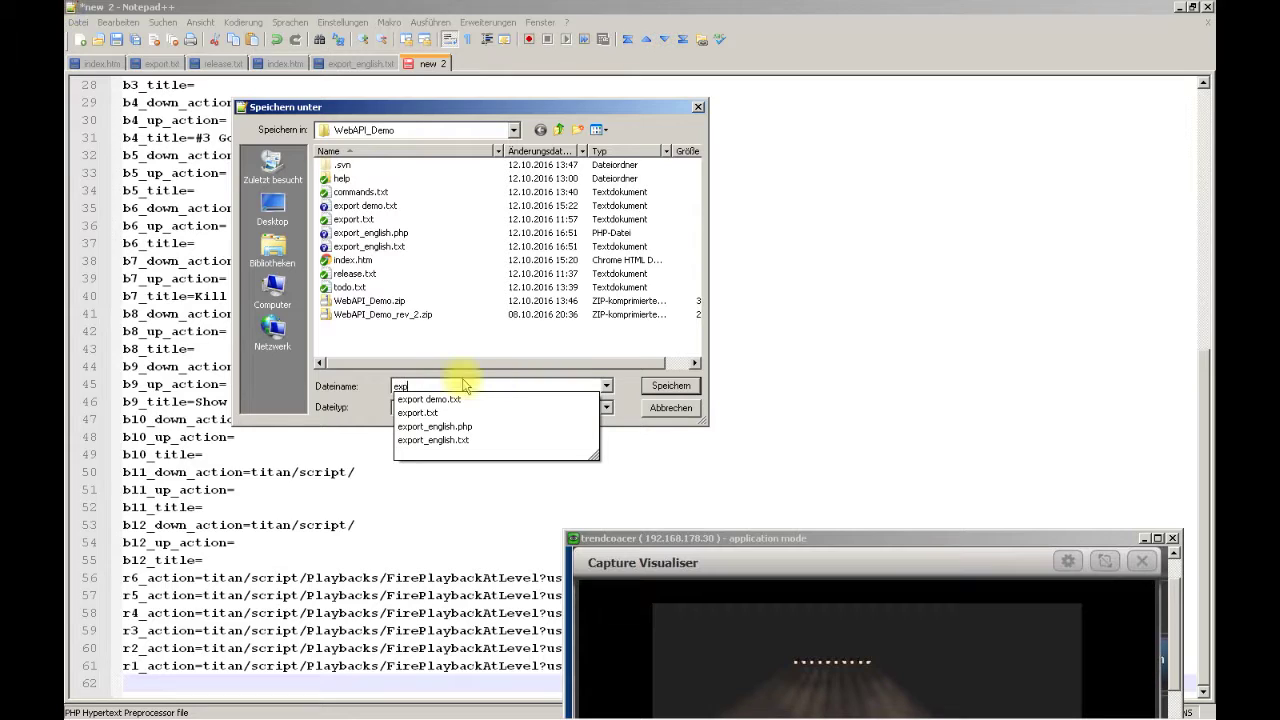
{"action": "type", "text": "_english"}
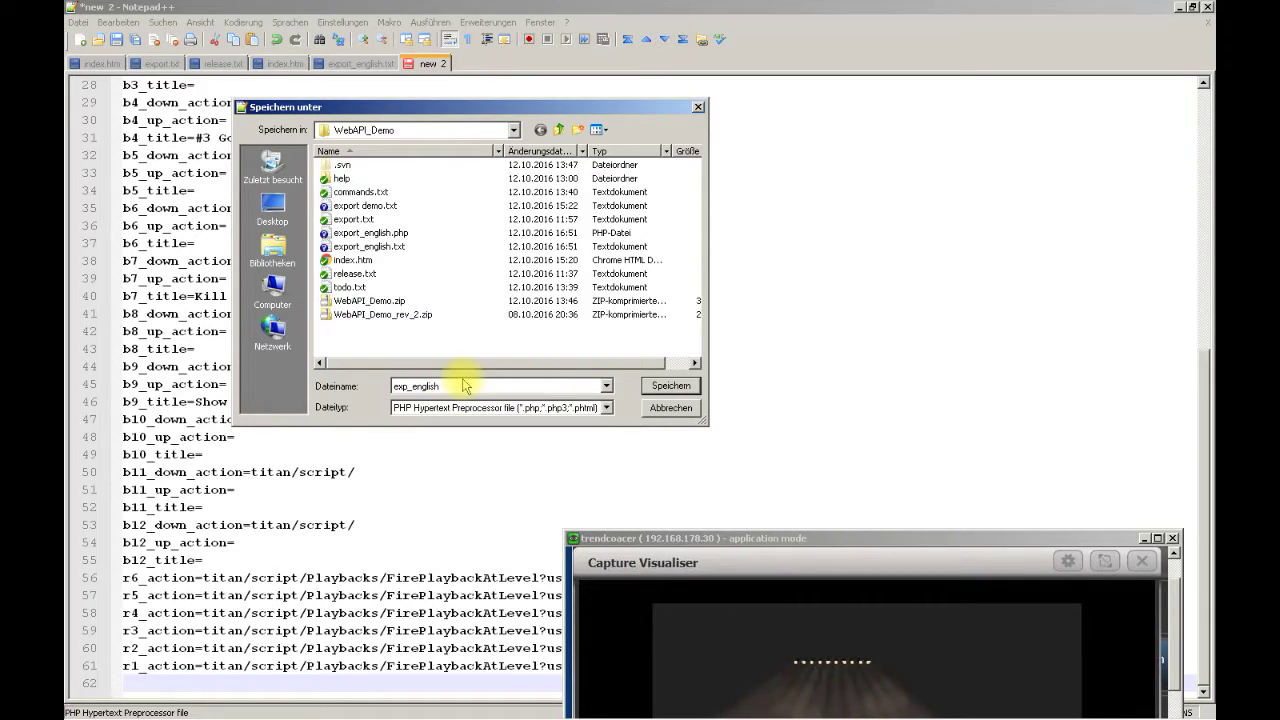
{"action": "left_click", "coordinate": [673, 390]}
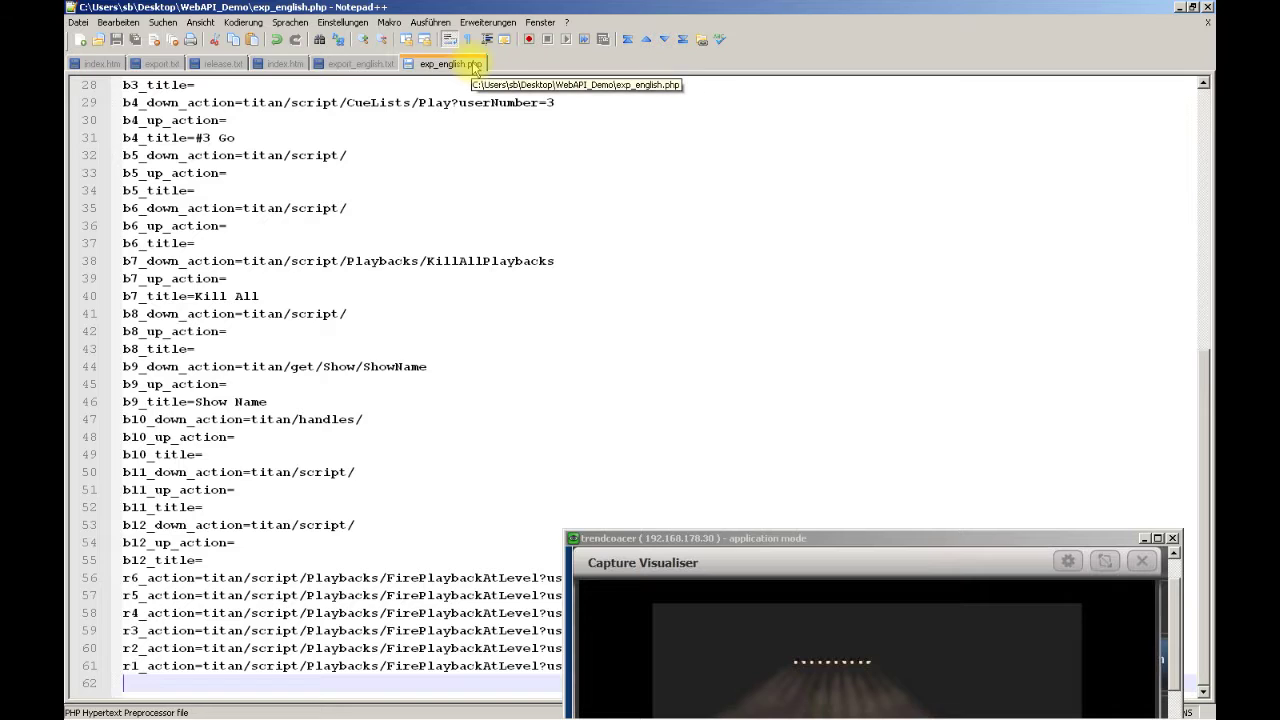
- Save the document under the name exp_english.txt and close Notepad++
{"action": "left_click", "coordinate": [79, 22]}
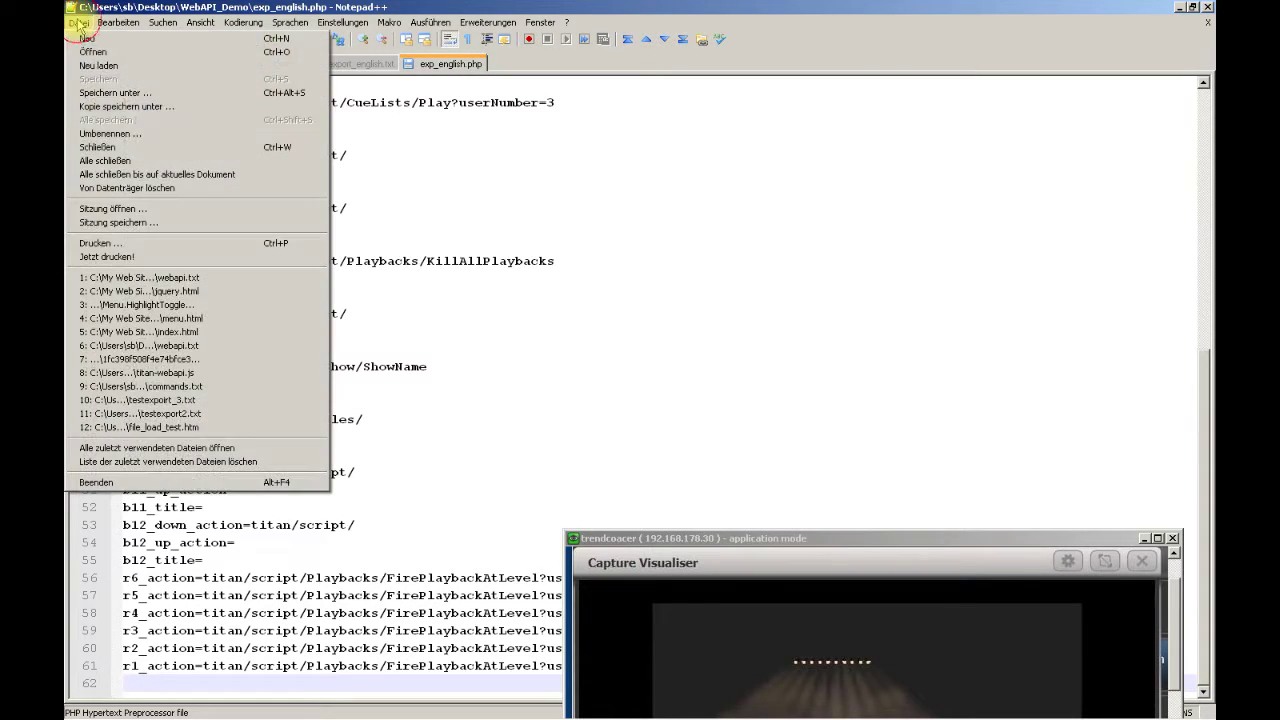
{"action": "left_click", "coordinate": [118, 93]}
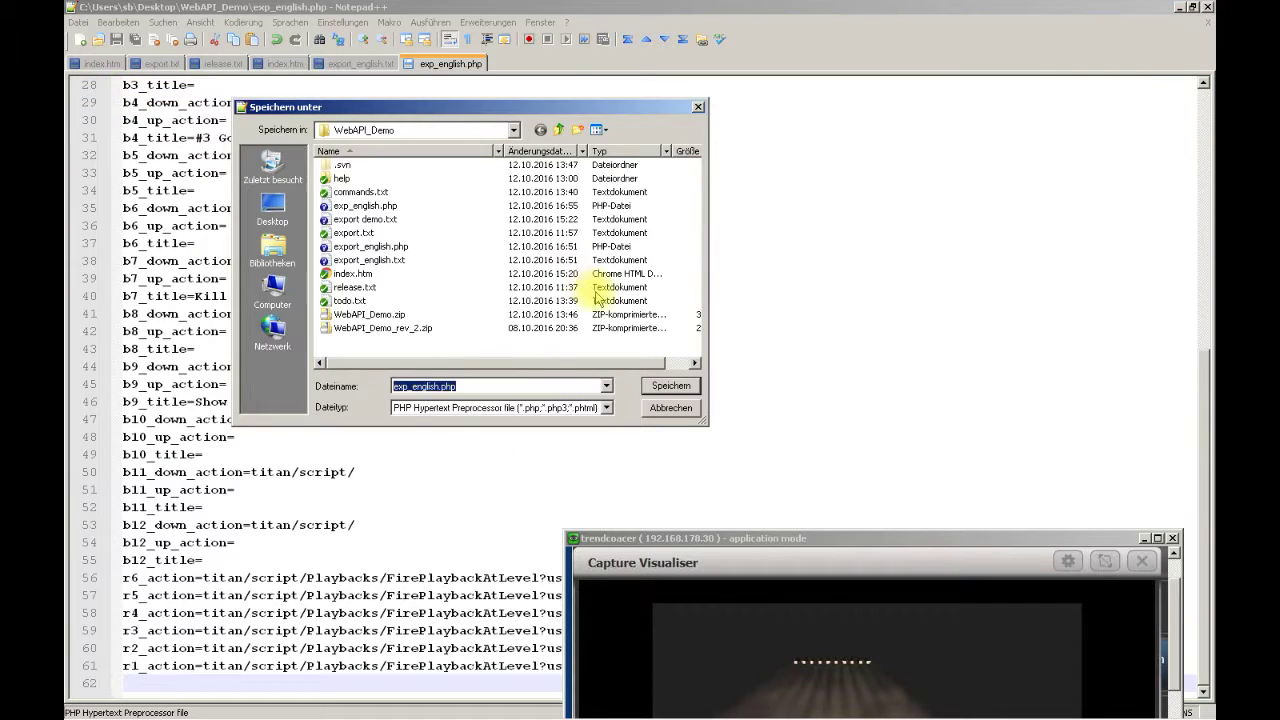
{"action": "left_click", "coordinate": [471, 385]}
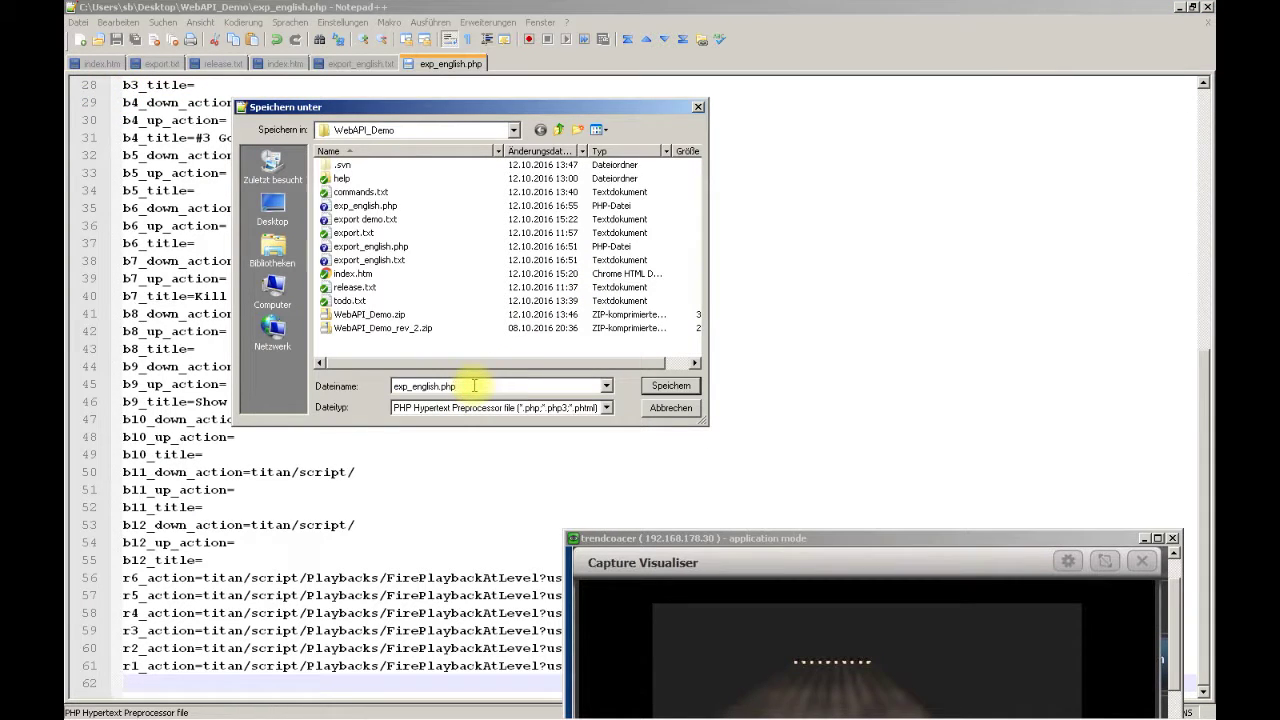
{"action": "key", "text": "BackSpace"}
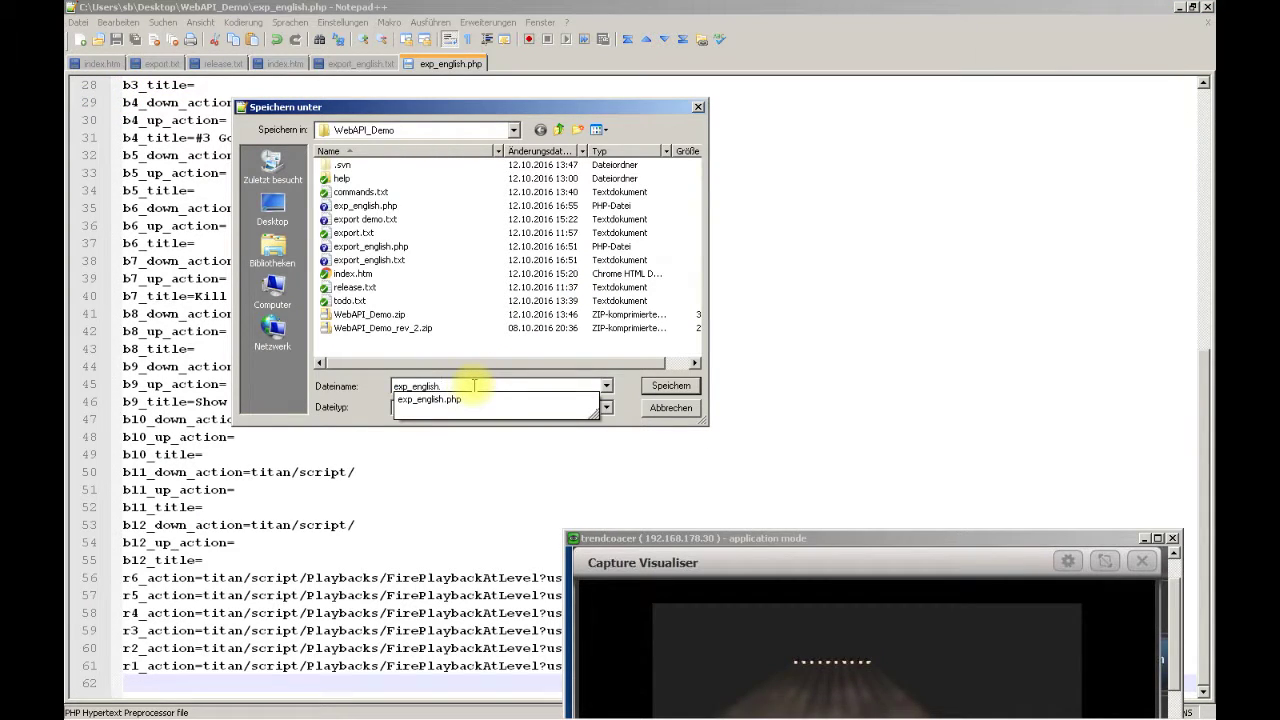
{"action": "type", "text": "txt"}
{"action": "key", "text": "Return"}
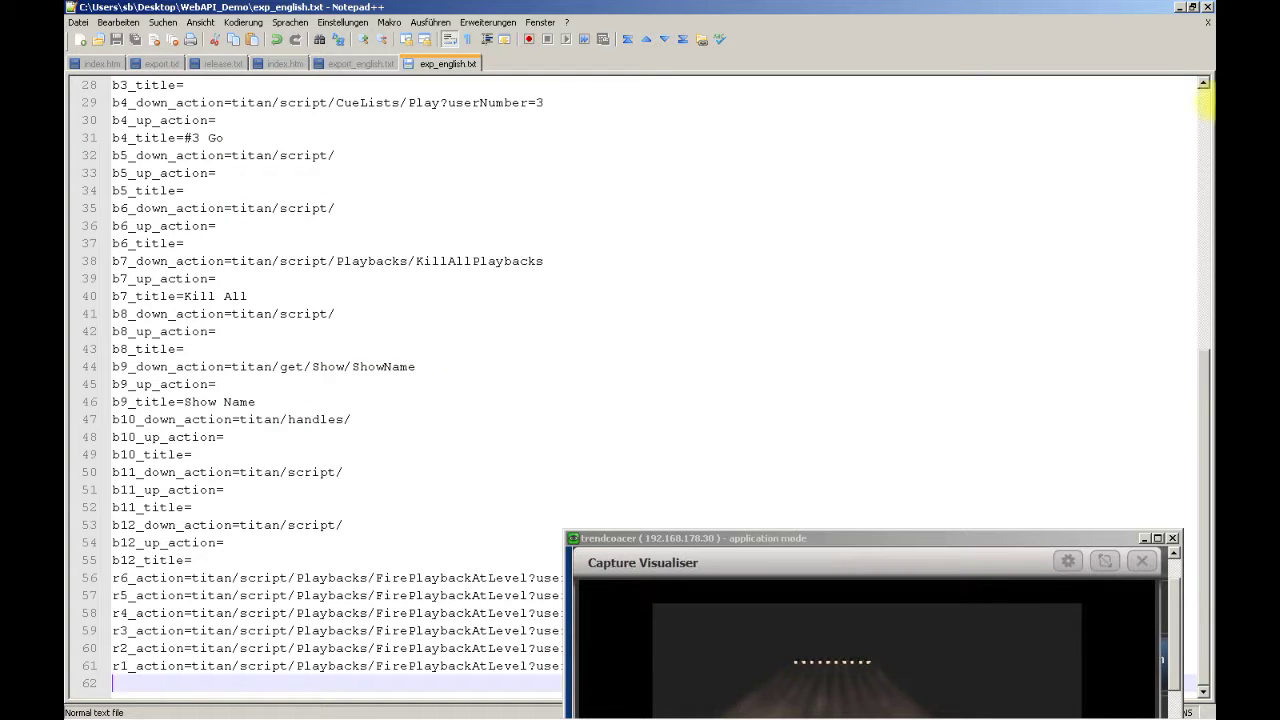
{"action": "left_click", "coordinate": [1207, 8]}
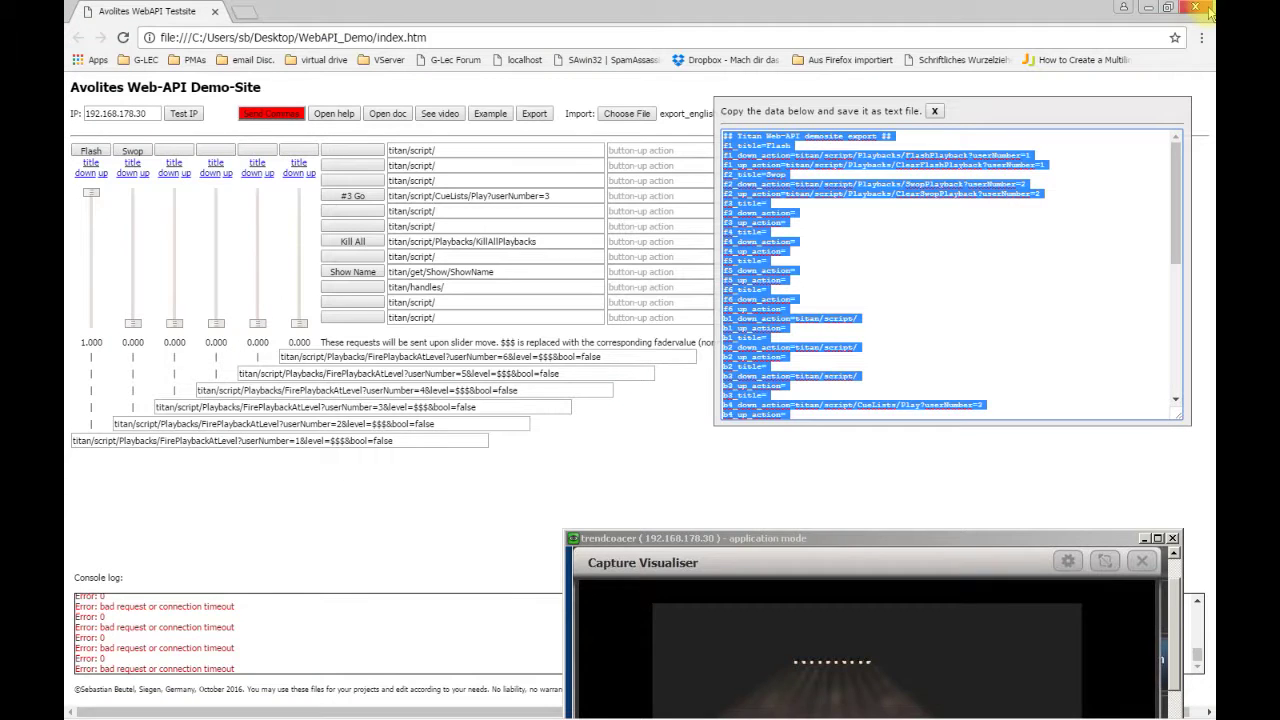
- Close the export text, reload the demo page to reset it, and import exp_english.txt
{"action": "left_click", "coordinate": [935, 113]}
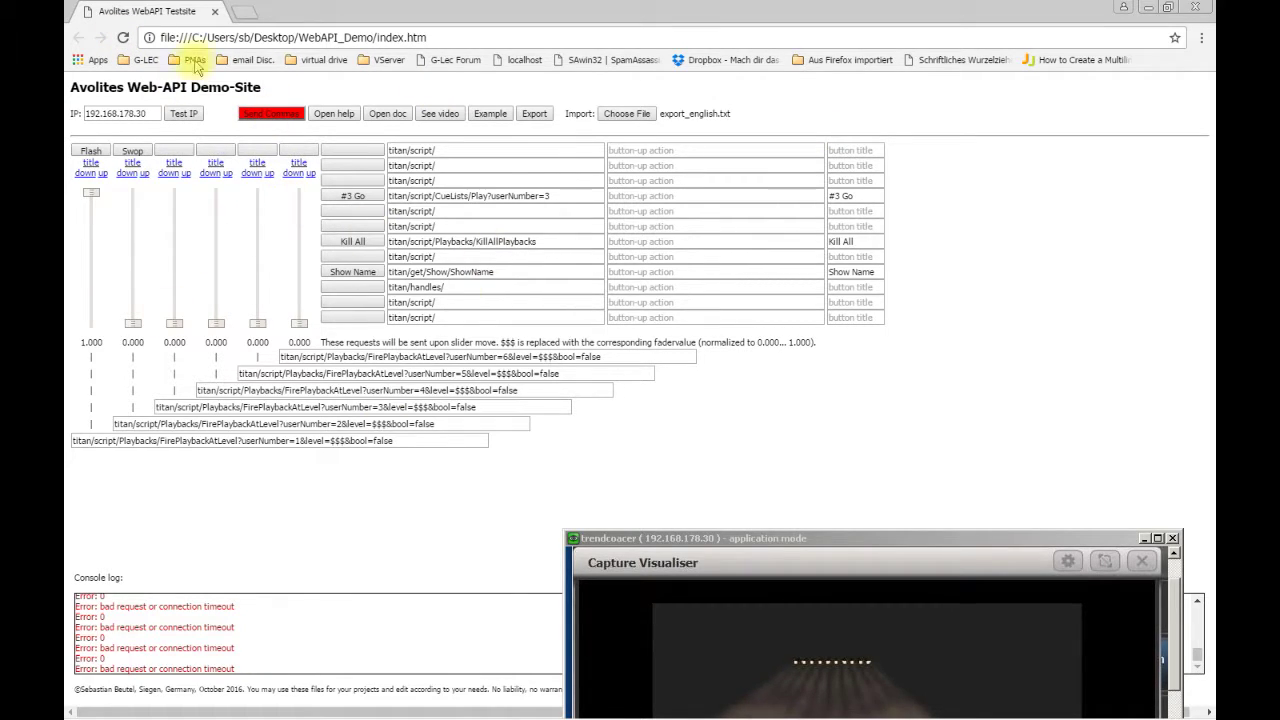
{"action": "left_click", "coordinate": [122, 38]}
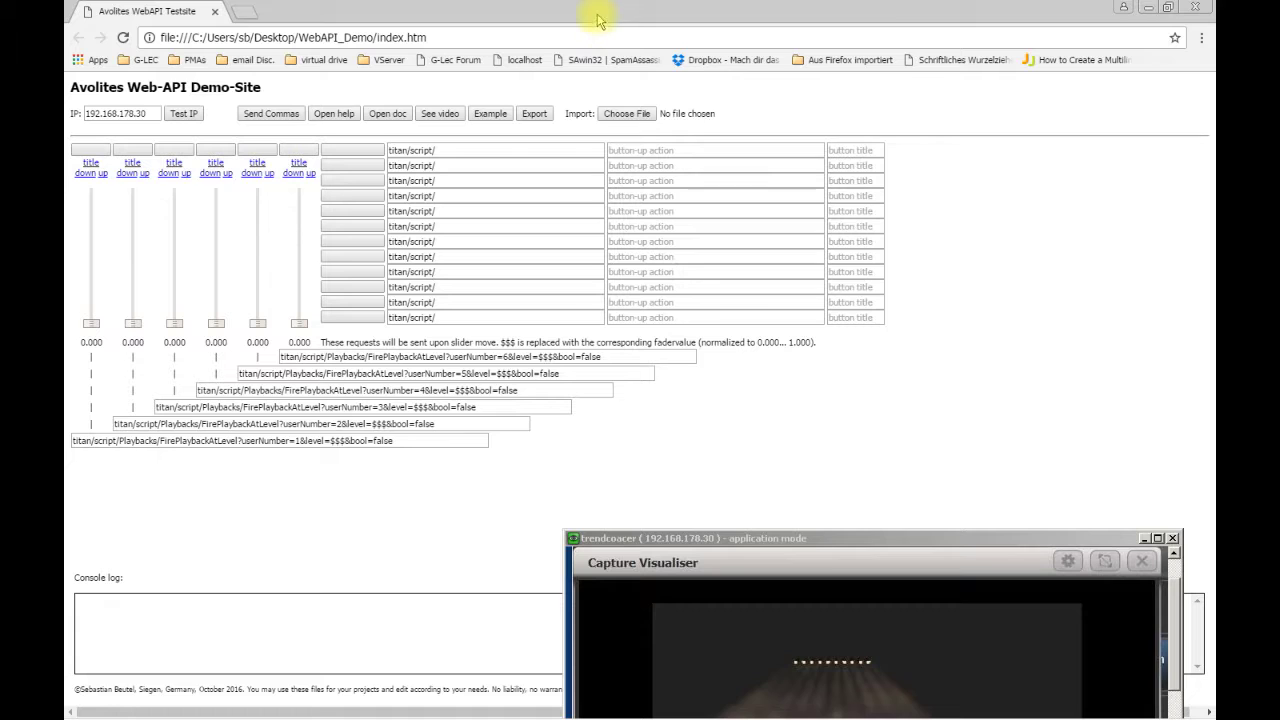
{"action": "left_click", "coordinate": [627, 114]}
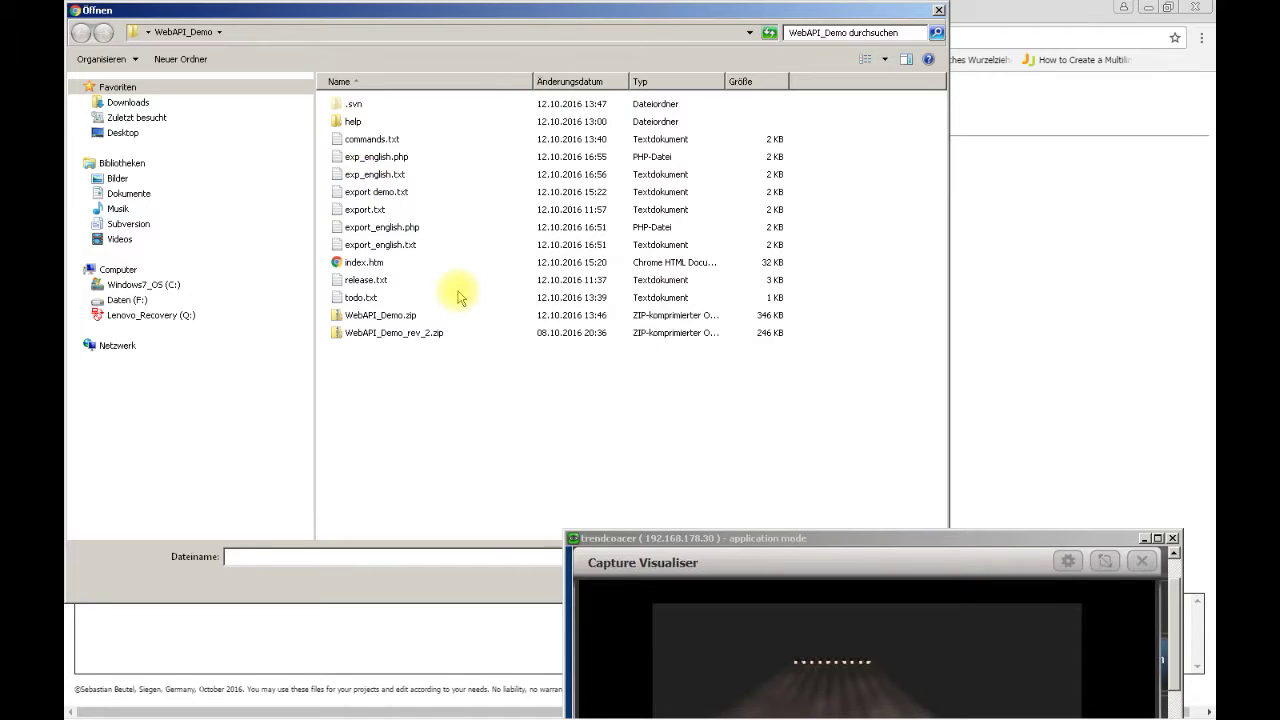
{"action": "left_click", "coordinate": [385, 177]}
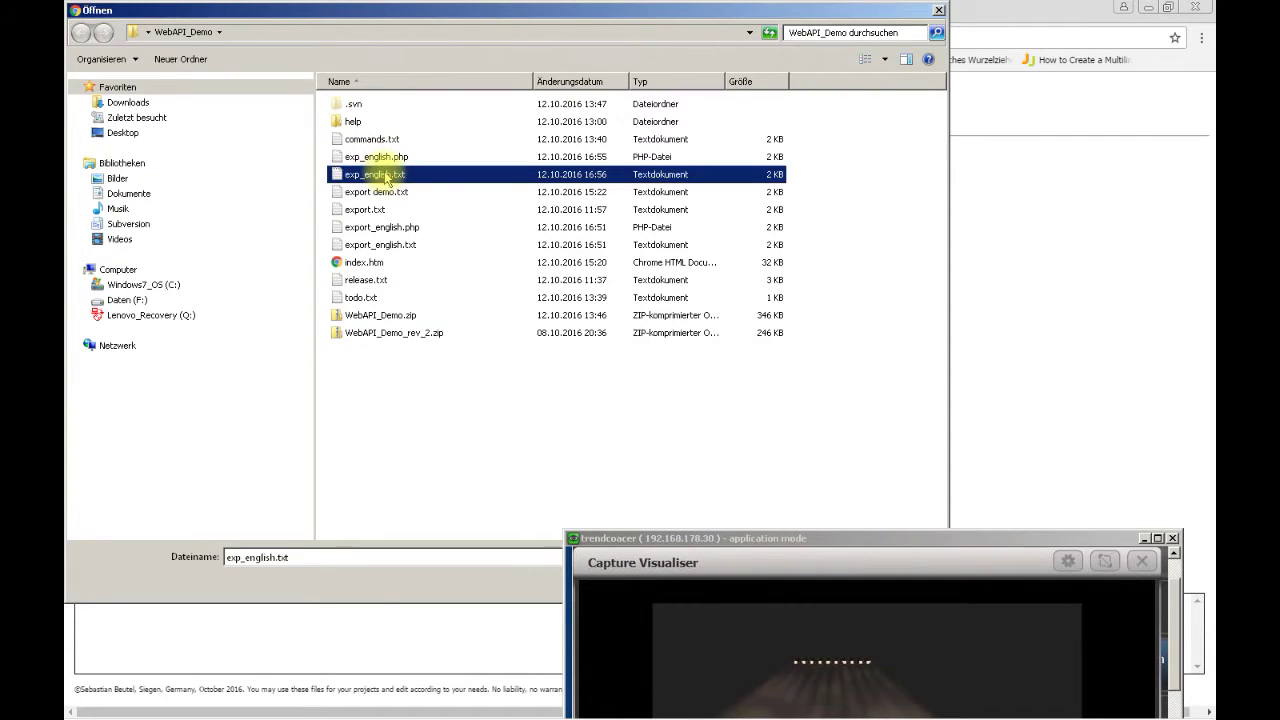
{"action": "double_click", "coordinate": [385, 177]}
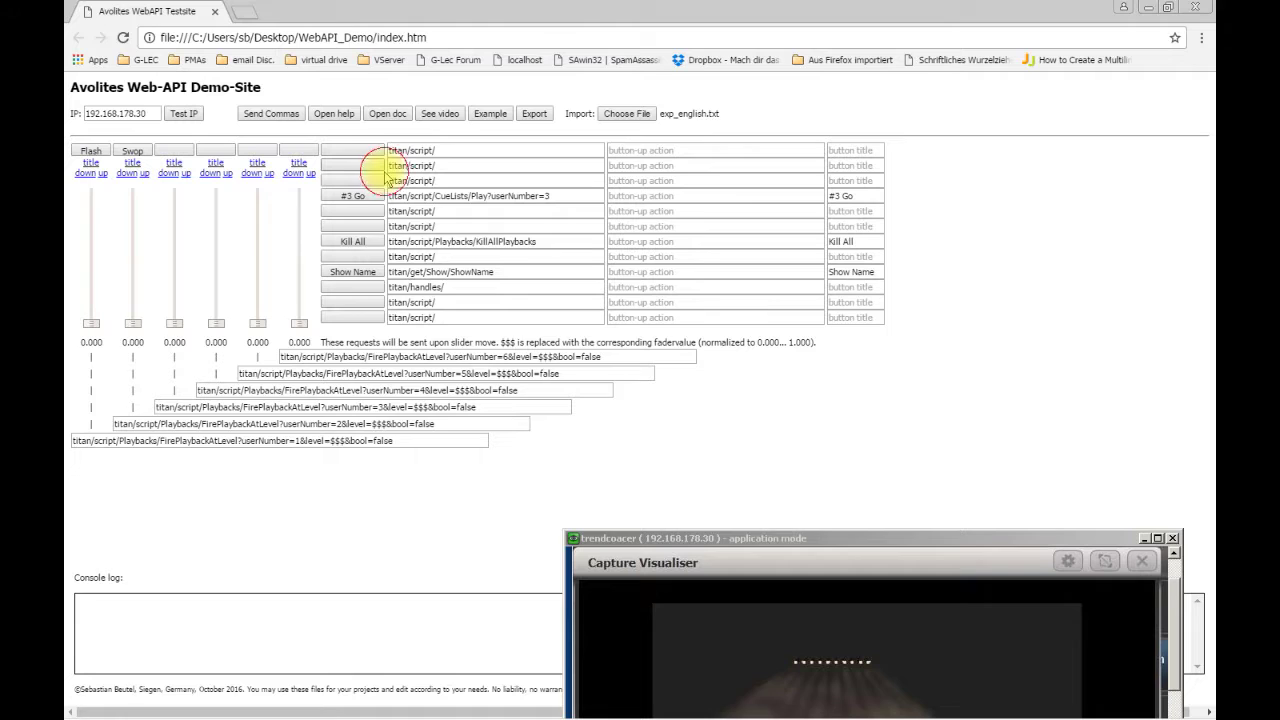
{"action": "left_click", "coordinate": [86, 154]}
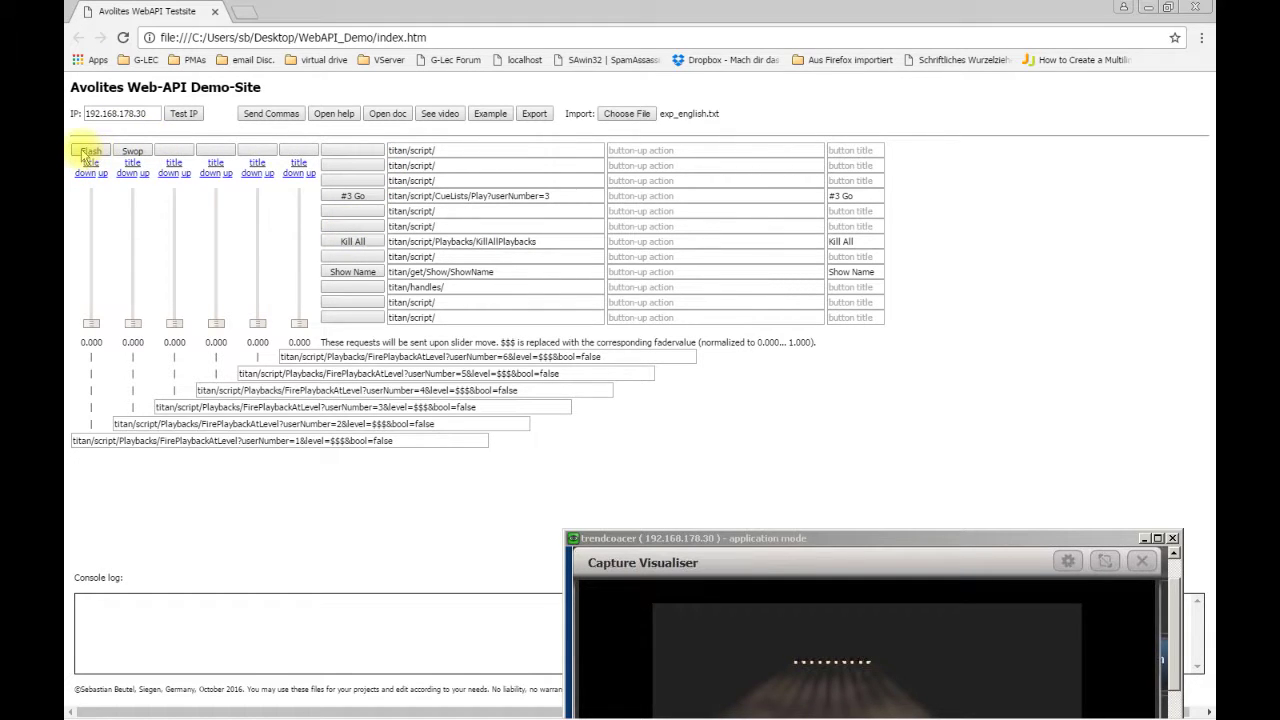
{"action": "left_click", "coordinate": [136, 155]}
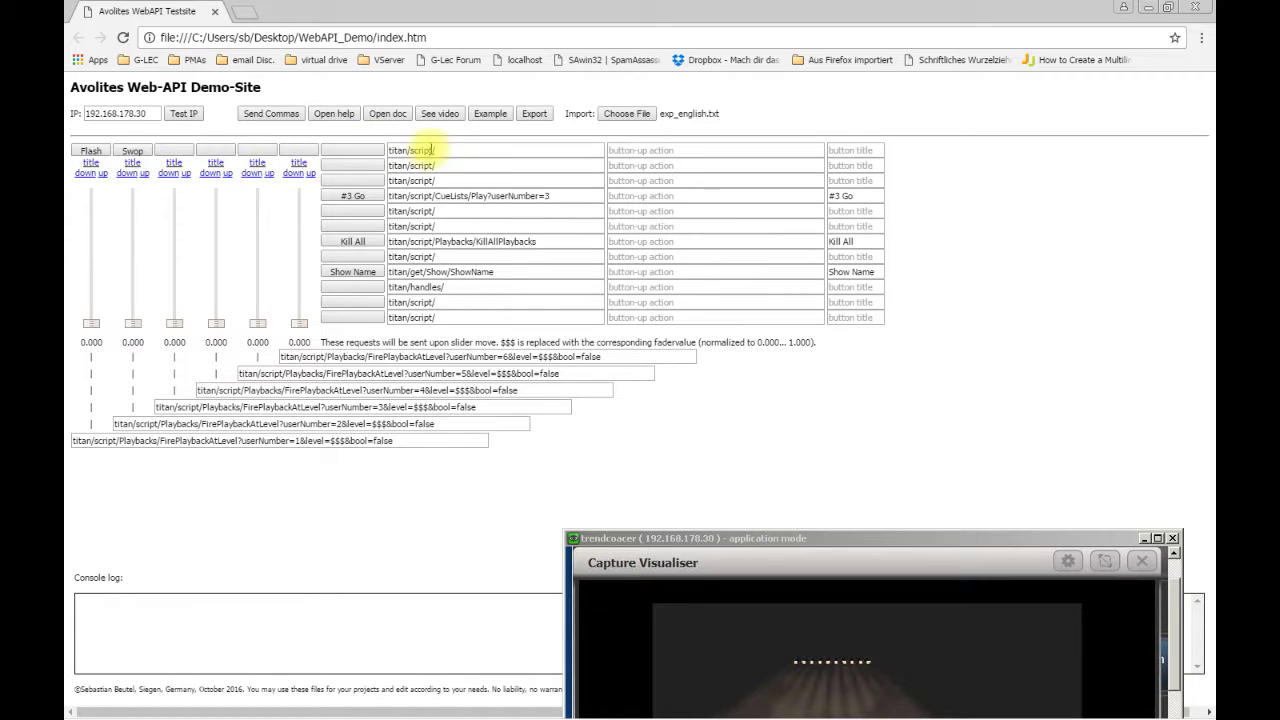
- Clear the button-down action of the first button row
{"action": "left_click_drag", "start_coordinate": [447, 150], "coordinate": [340, 157]}
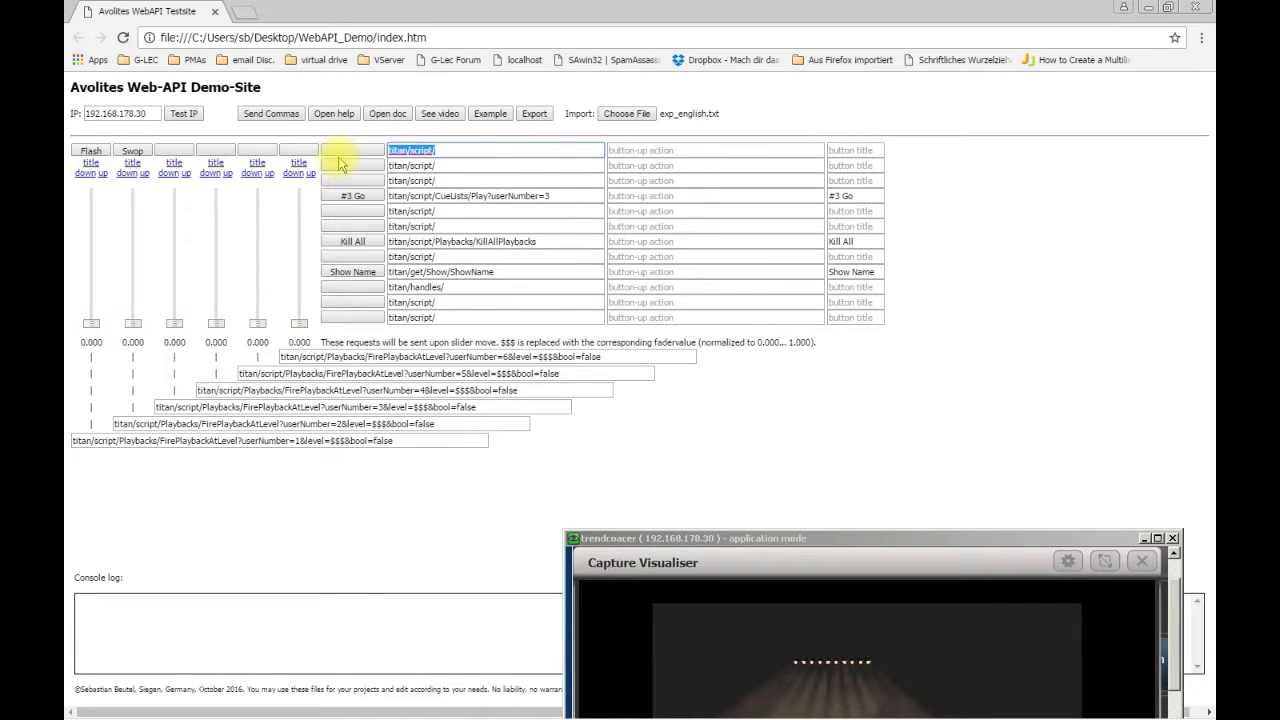
{"action": "key", "text": "BackSpace"}
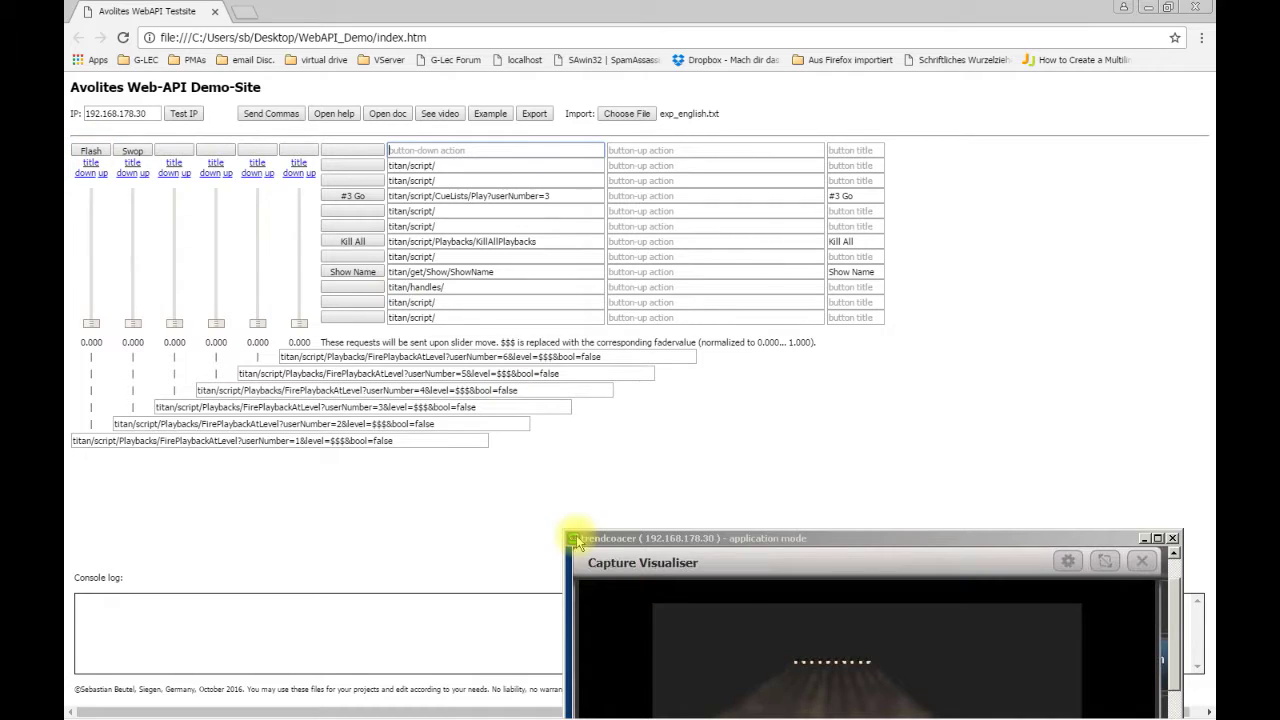
- Move the visualiser window back up, enable command sending and trigger the Swop button of the second fader
{"action": "left_click_drag", "start_coordinate": [763, 543], "coordinate": [773, 421]}
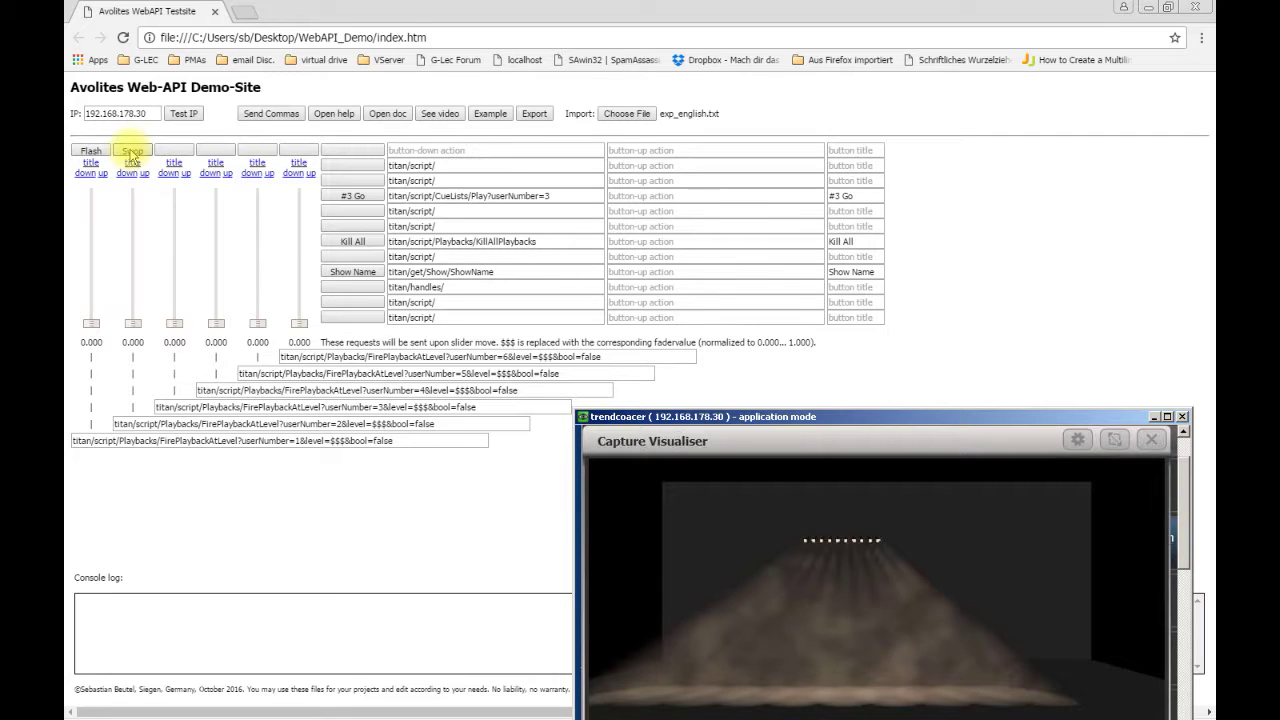
{"action": "left_click", "coordinate": [270, 114]}
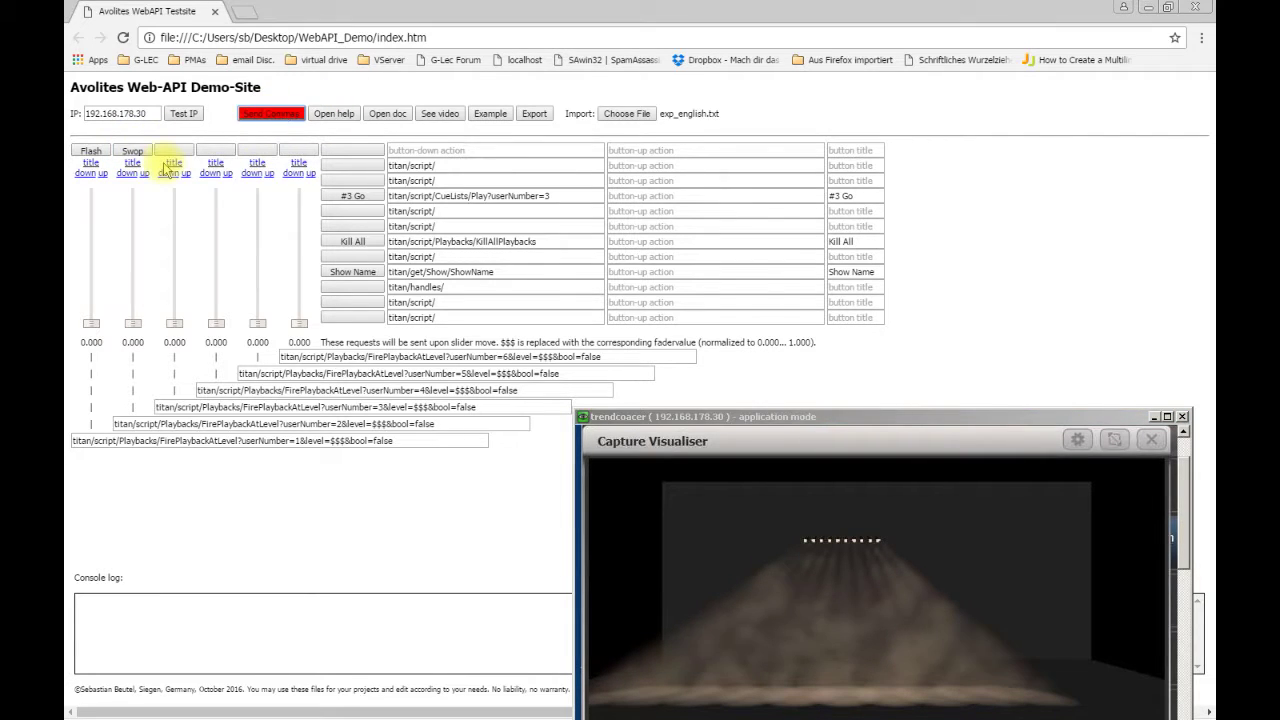
{"action": "left_click", "coordinate": [135, 160]}
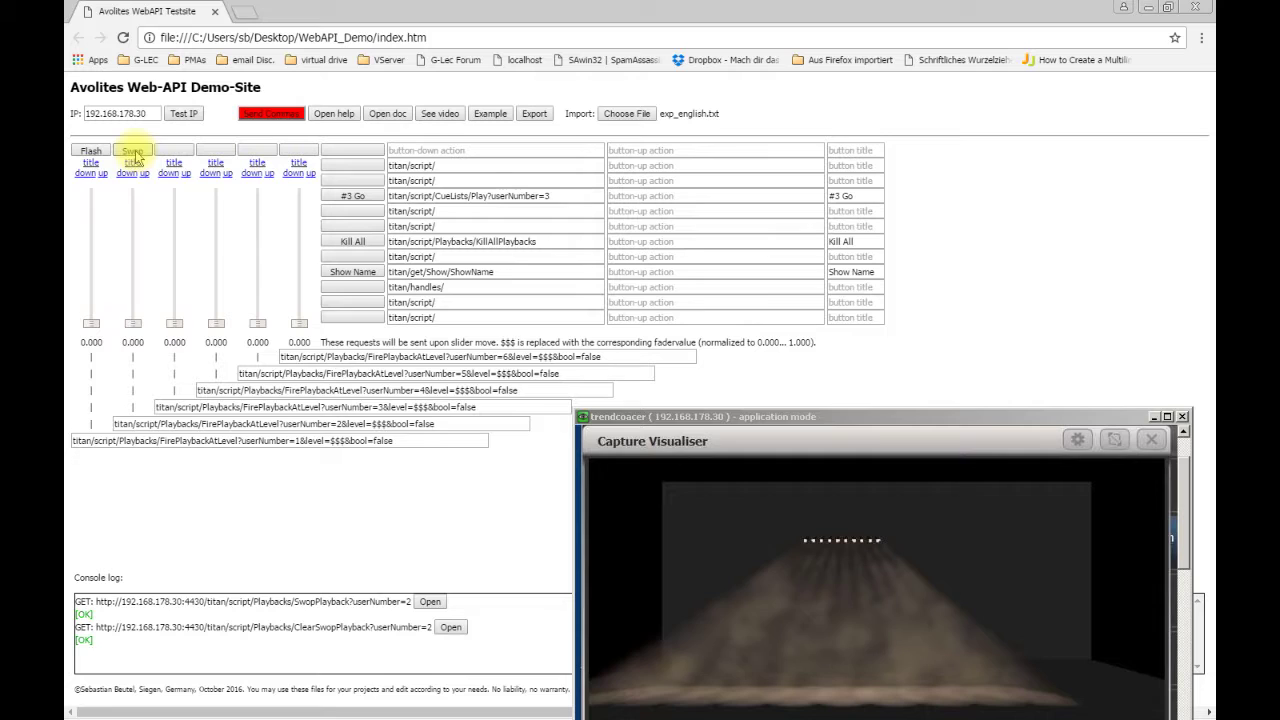
- Trigger the second fader's Swop button again and inspect its onmousedown and onmouseup functions, cancelling both prompts
{"action": "left_click", "coordinate": [135, 158]}
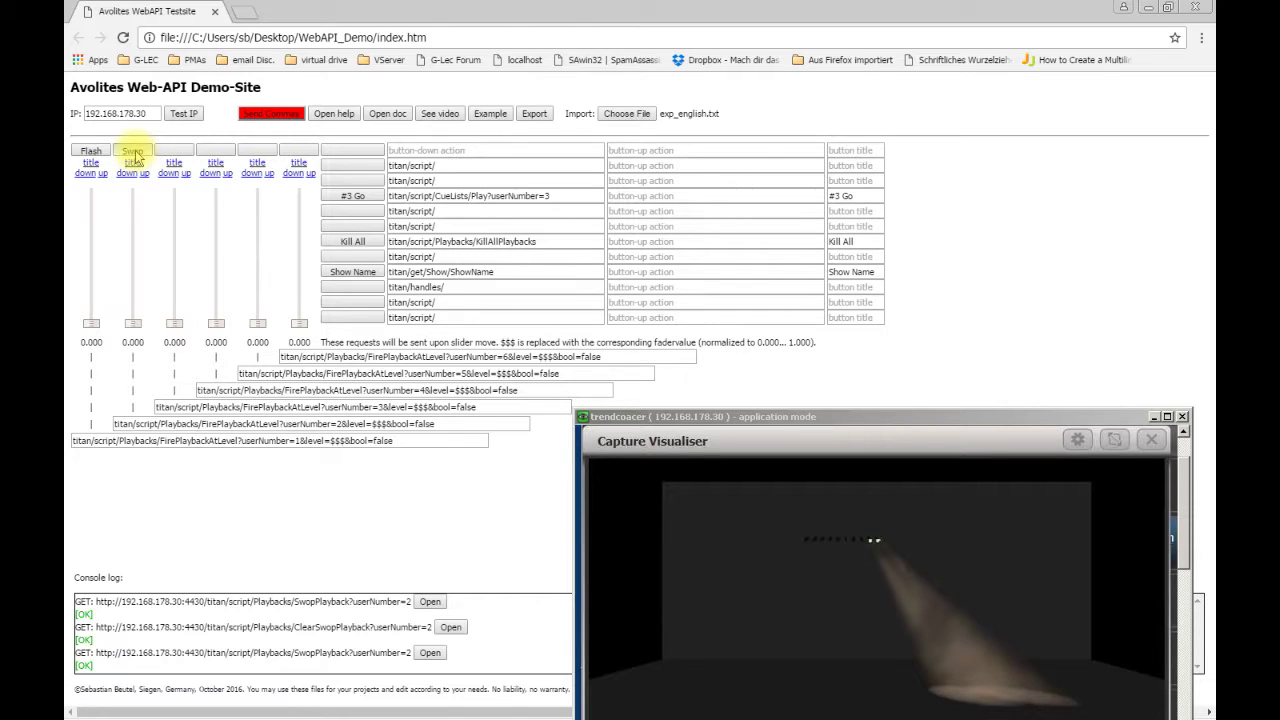
{"action": "left_click", "coordinate": [133, 151]}
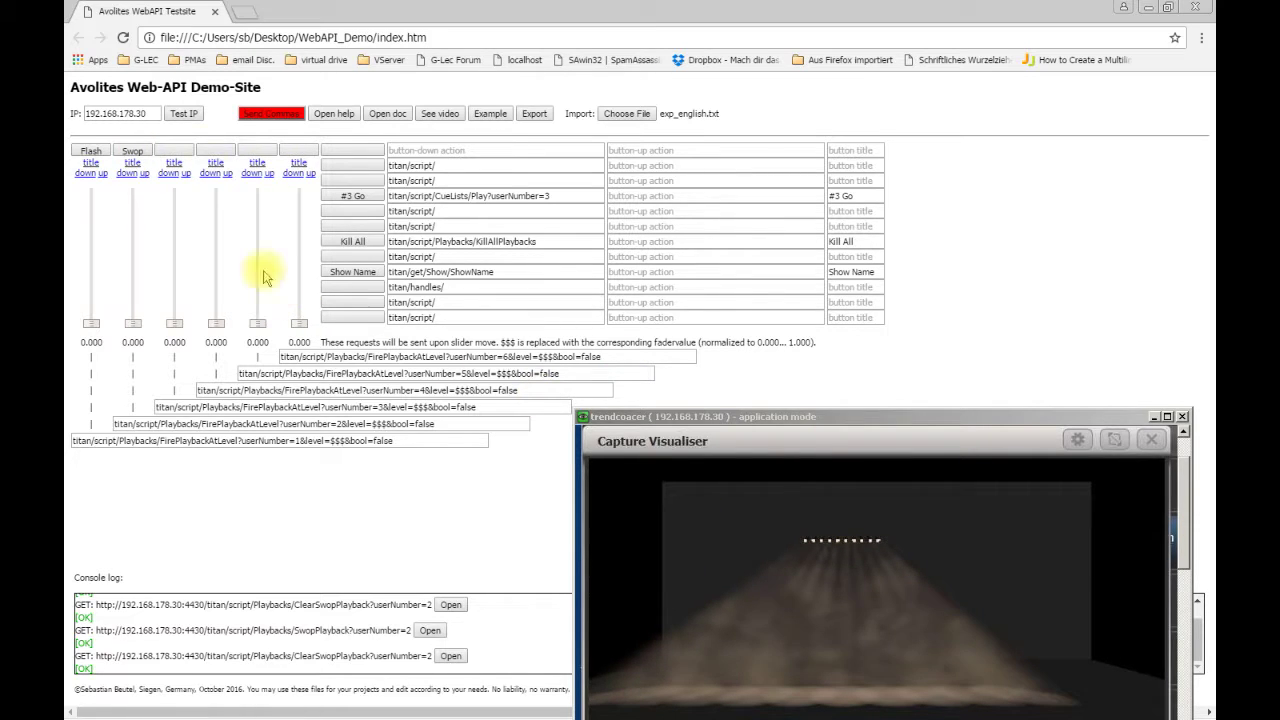
{"action": "left_click", "coordinate": [127, 173]}
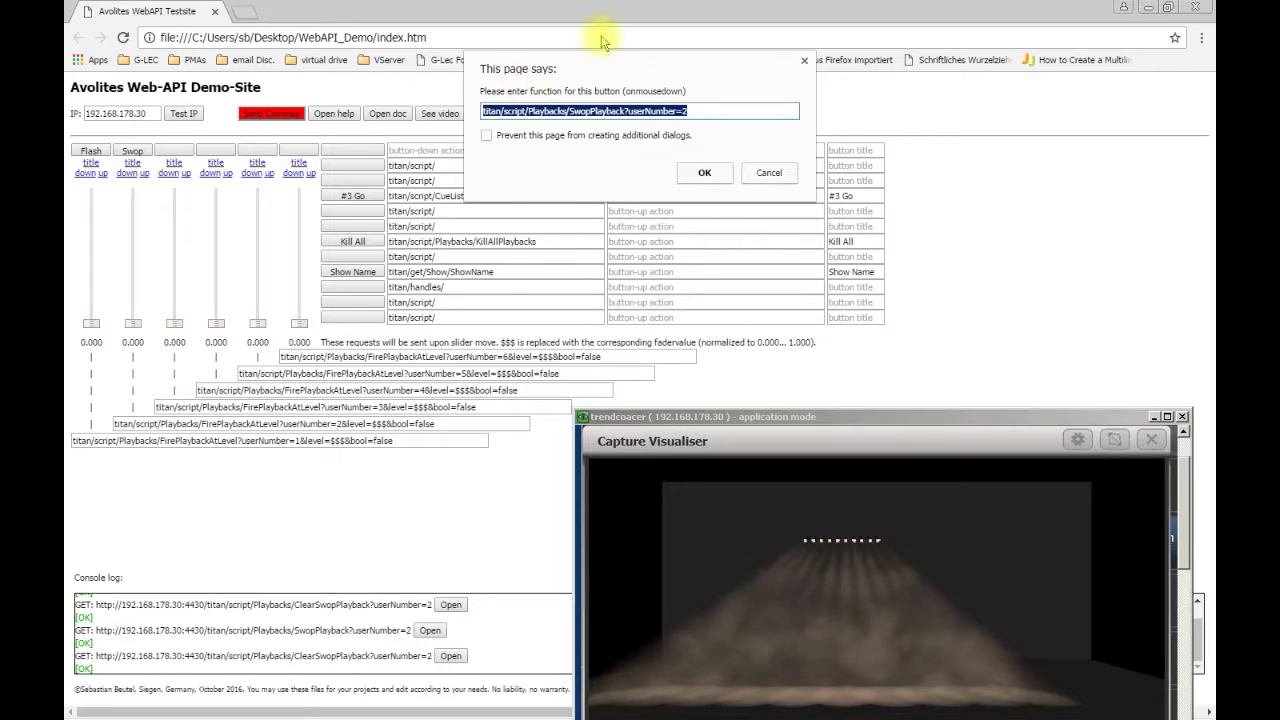
{"action": "left_click", "coordinate": [716, 111]}
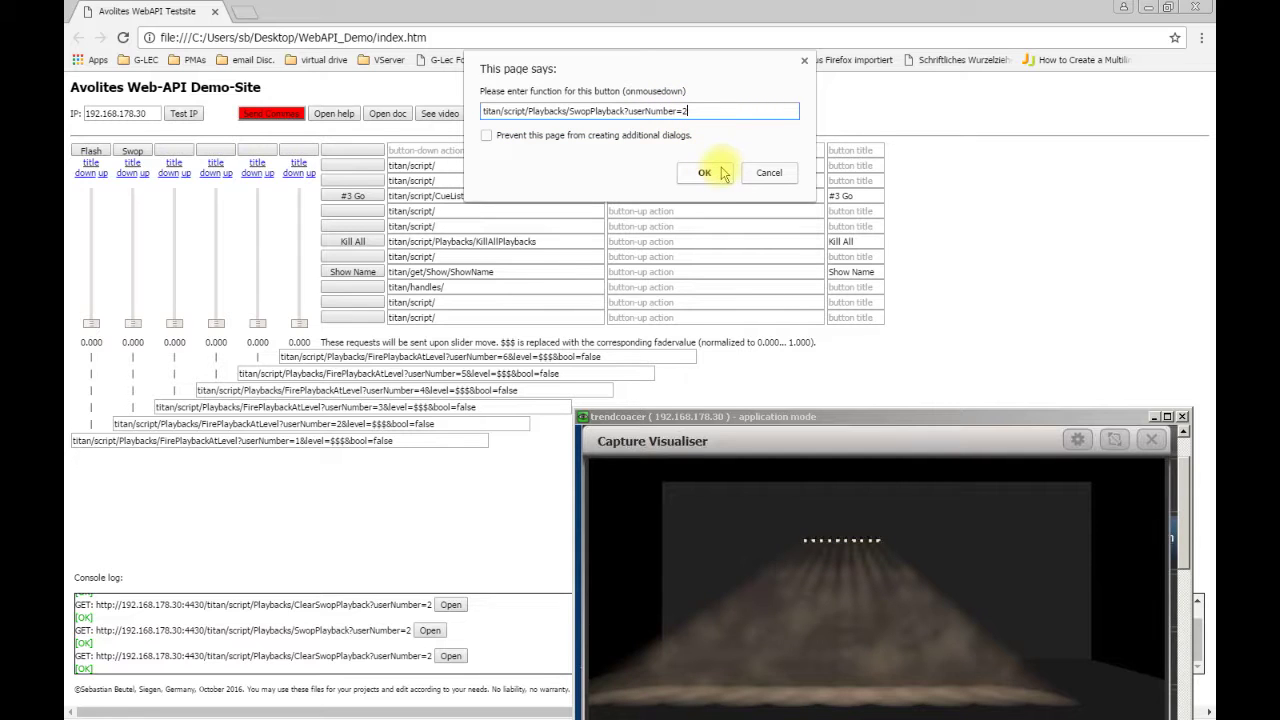
{"action": "left_click", "coordinate": [768, 173]}
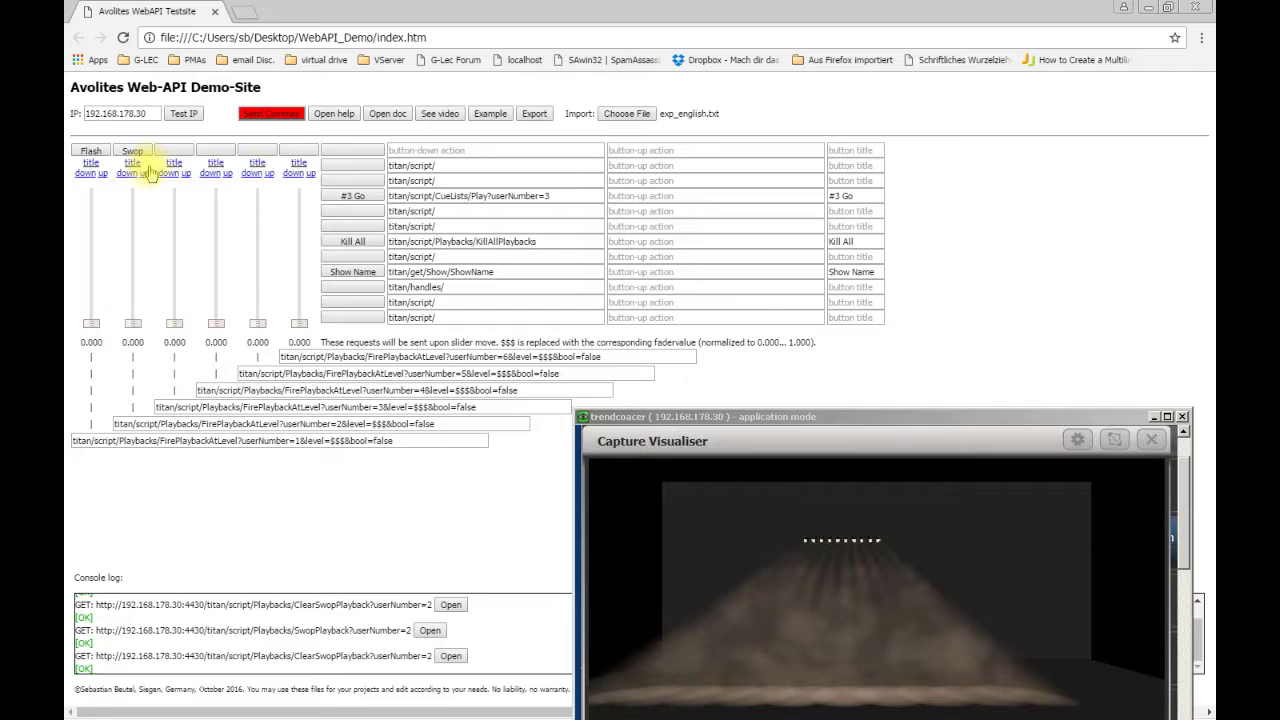
{"action": "left_click", "coordinate": [144, 174]}
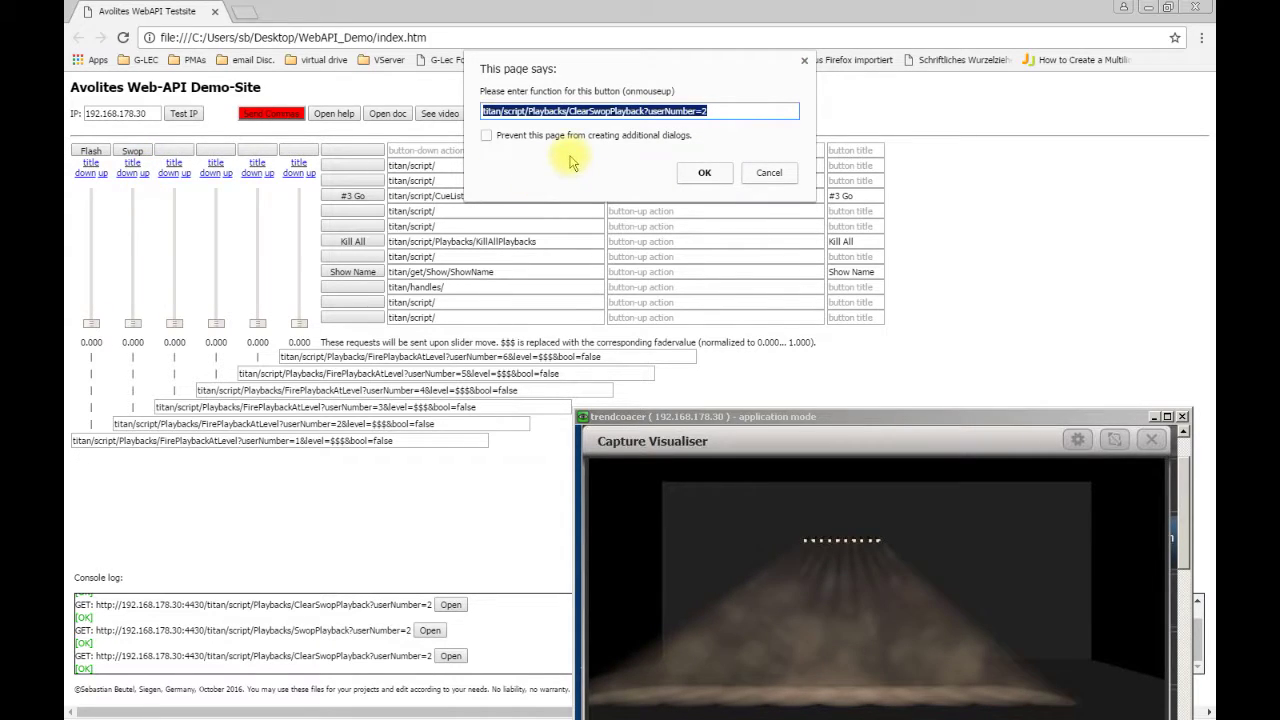
{"action": "left_click", "coordinate": [727, 112]}
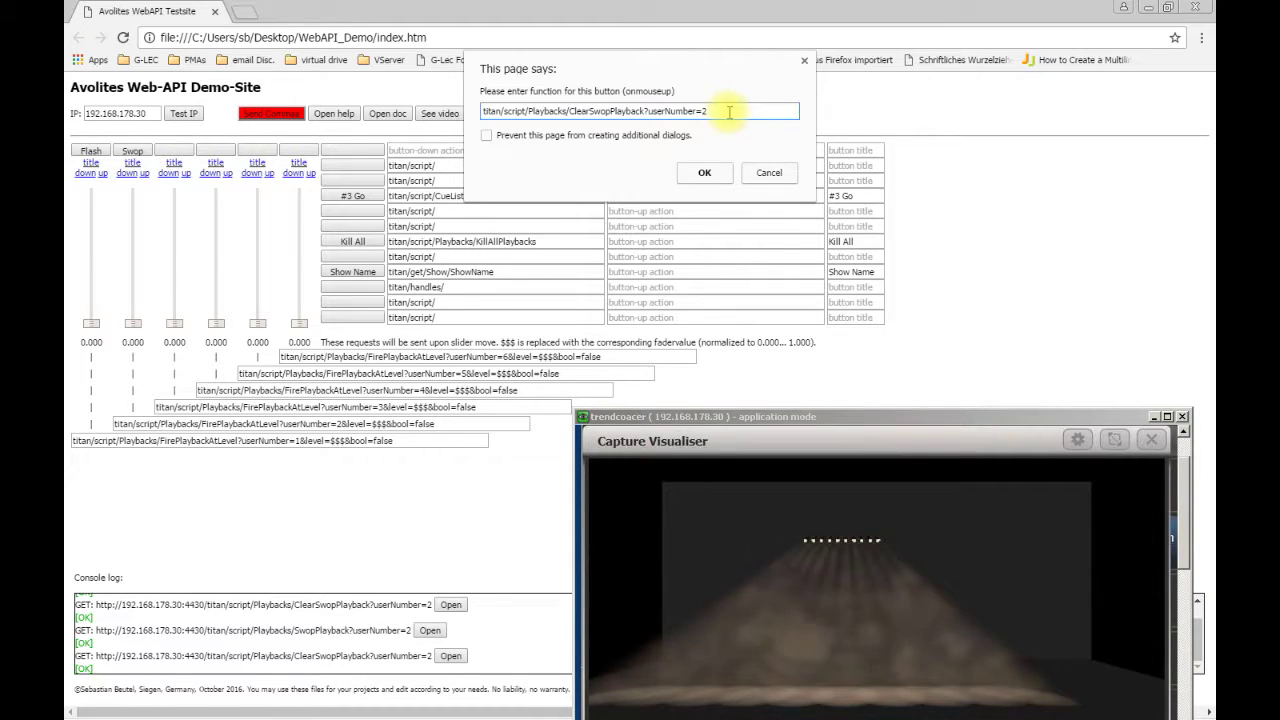
{"action": "left_click", "coordinate": [769, 173]}
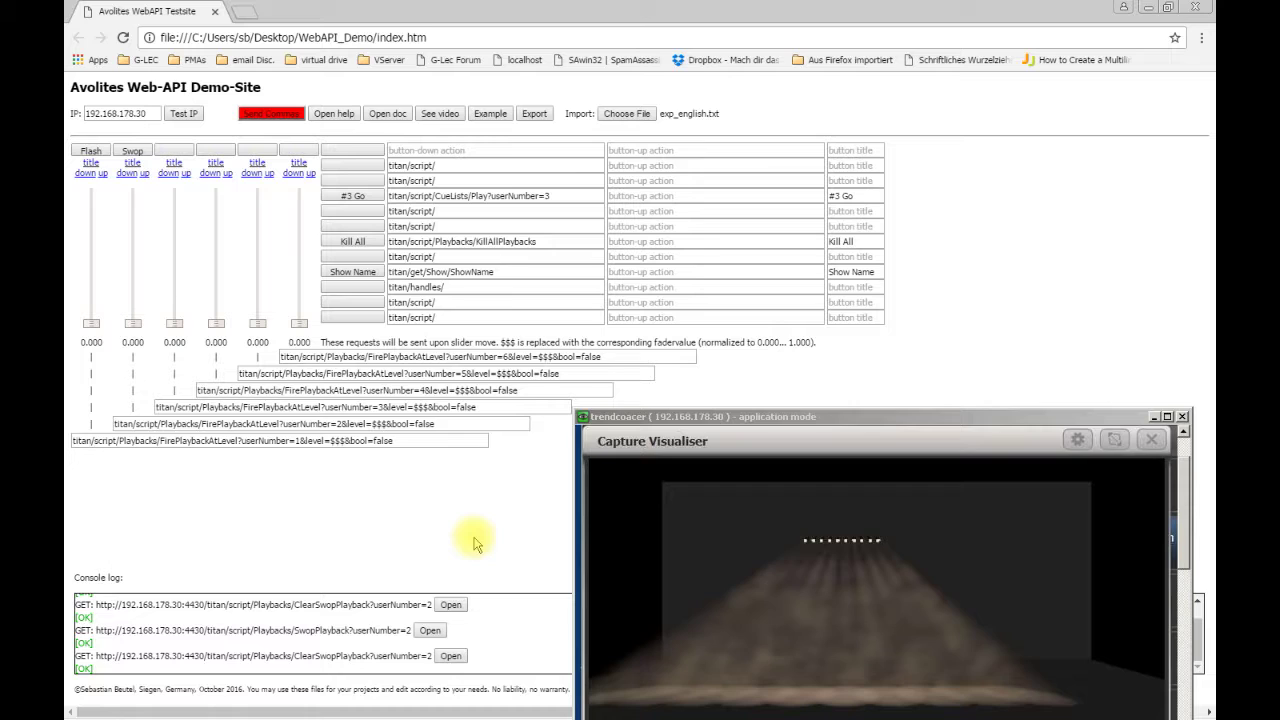
- Open a logged ClearSwopPlayback request from the console log to view its response, and close the response page
{"action": "left_click", "coordinate": [450, 605]}
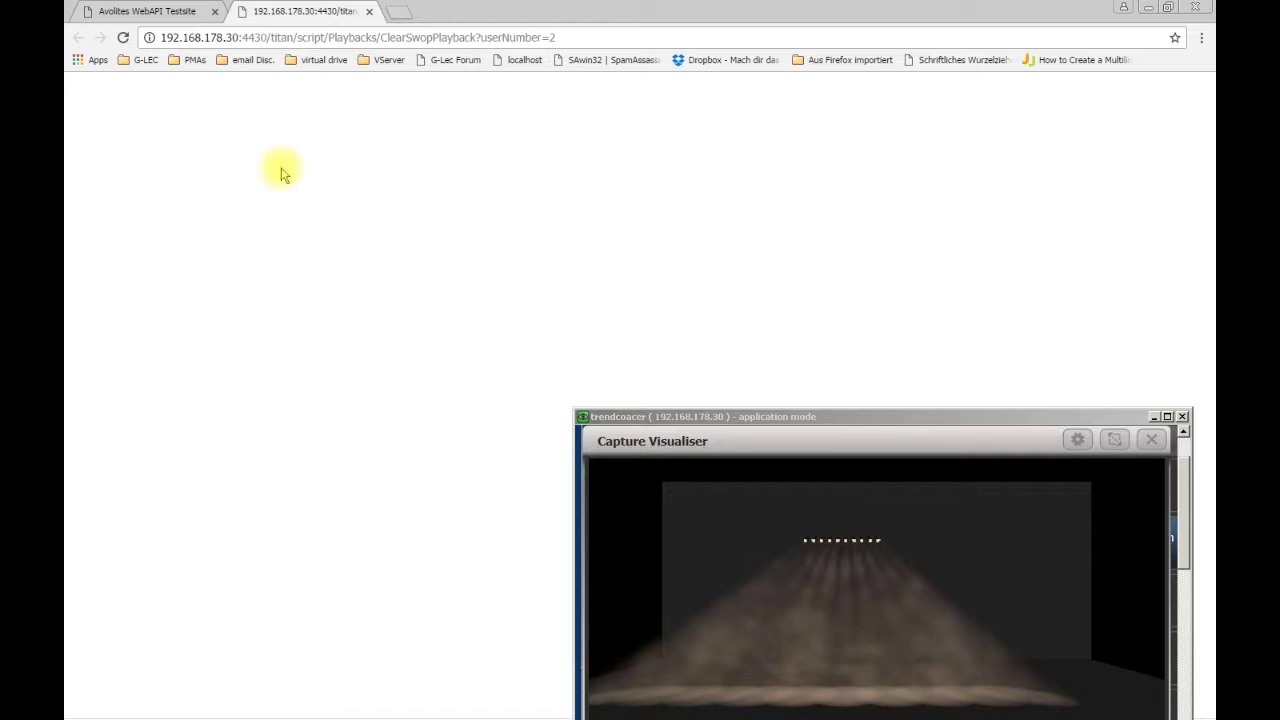
{"action": "left_click", "coordinate": [369, 11]}
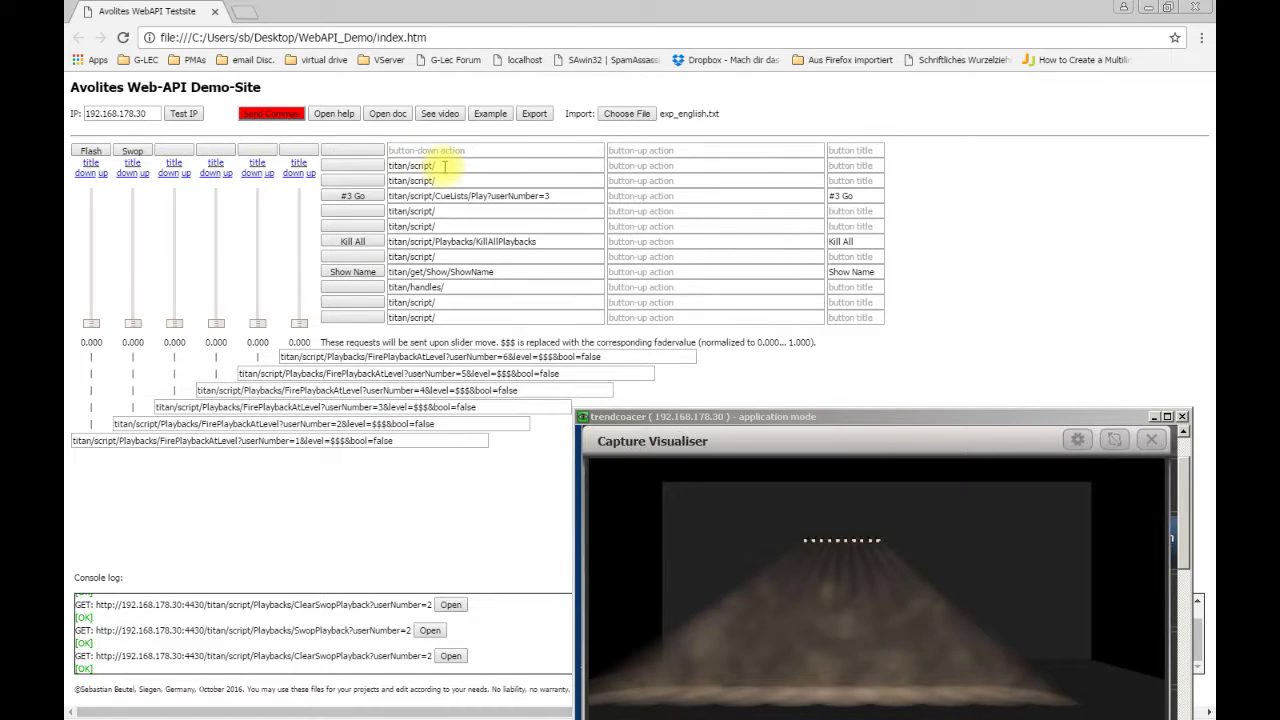
- Send the incomplete titan/script/ request from an untitled side button, view its response from the console log, and close the response page
{"action": "left_click", "coordinate": [367, 172]}
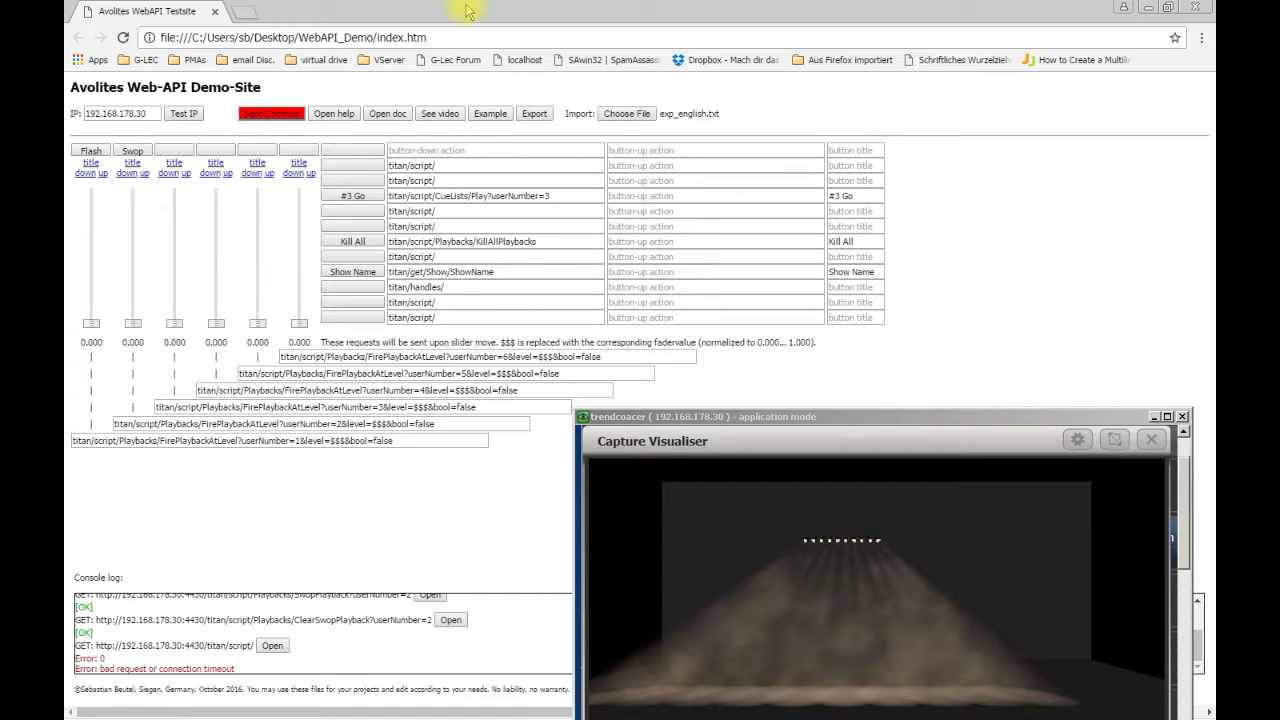
{"action": "left_click", "coordinate": [272, 647]}
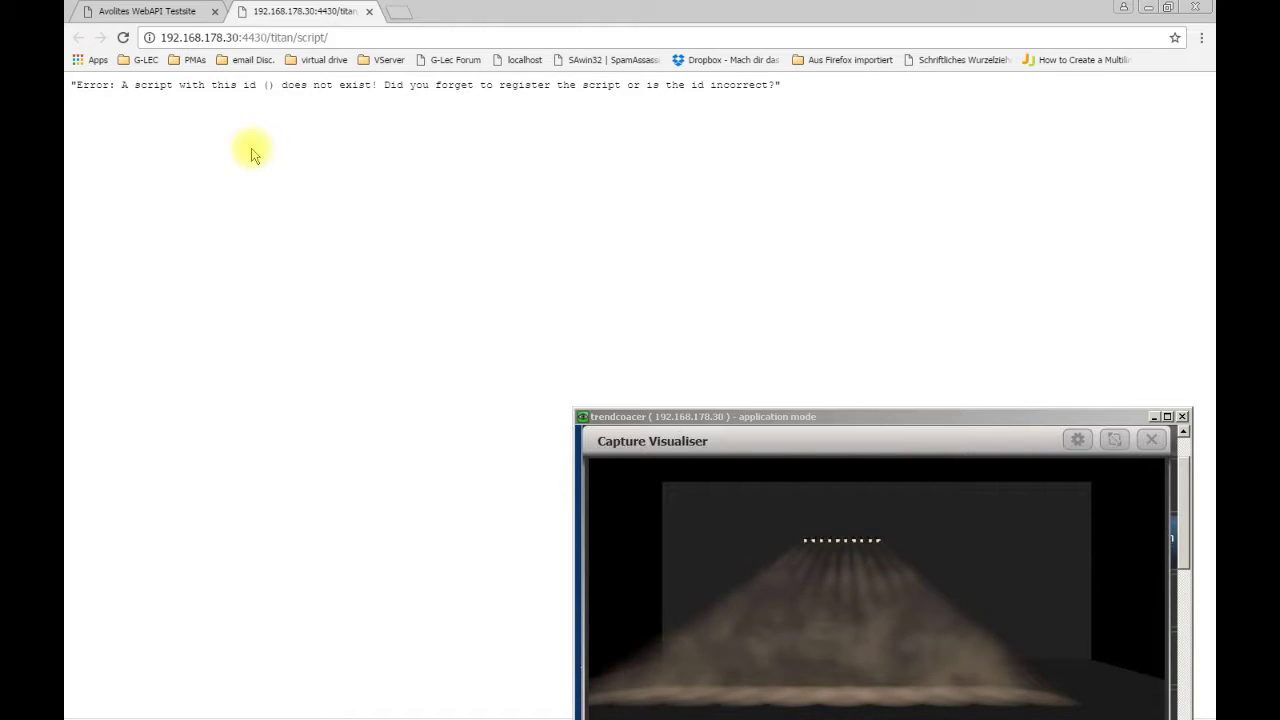
{"action": "left_click", "coordinate": [370, 13]}
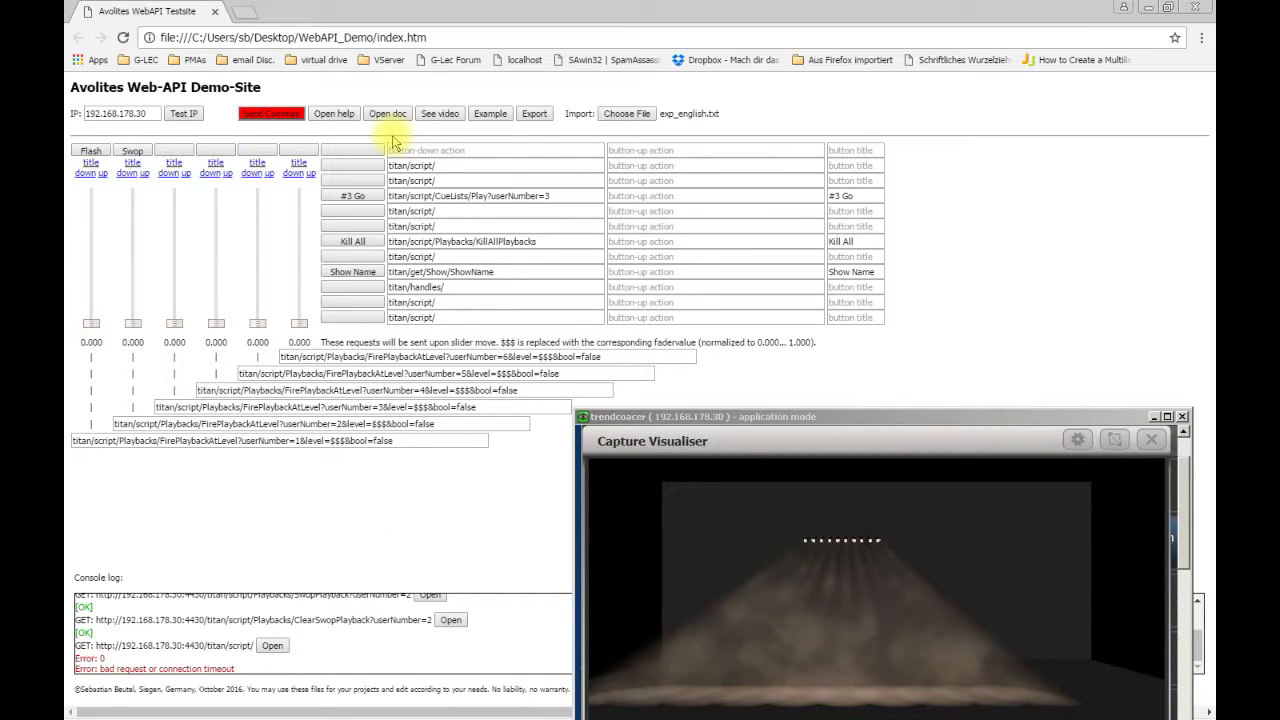
- Open the test site's help, look at the section on setting a button's down and up functions, and close the help
{"action": "left_click", "coordinate": [334, 114]}
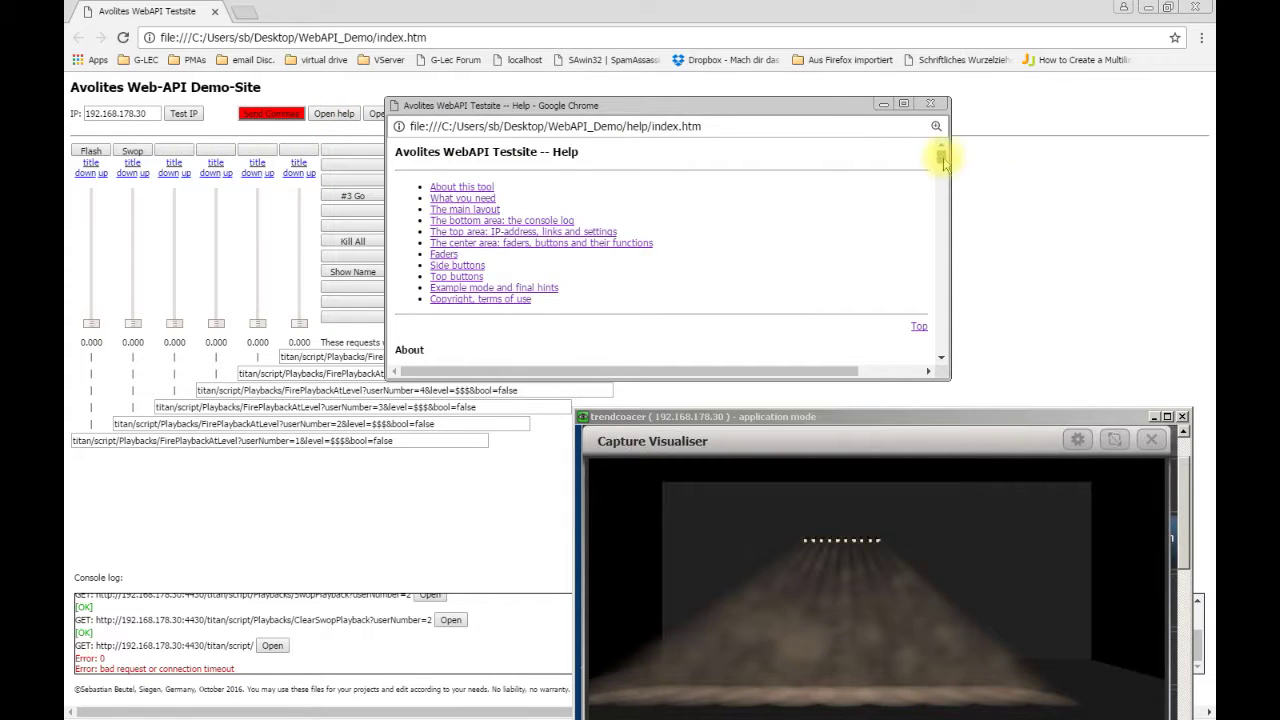
{"action": "left_click_drag", "start_coordinate": [942, 160], "coordinate": [942, 303]}
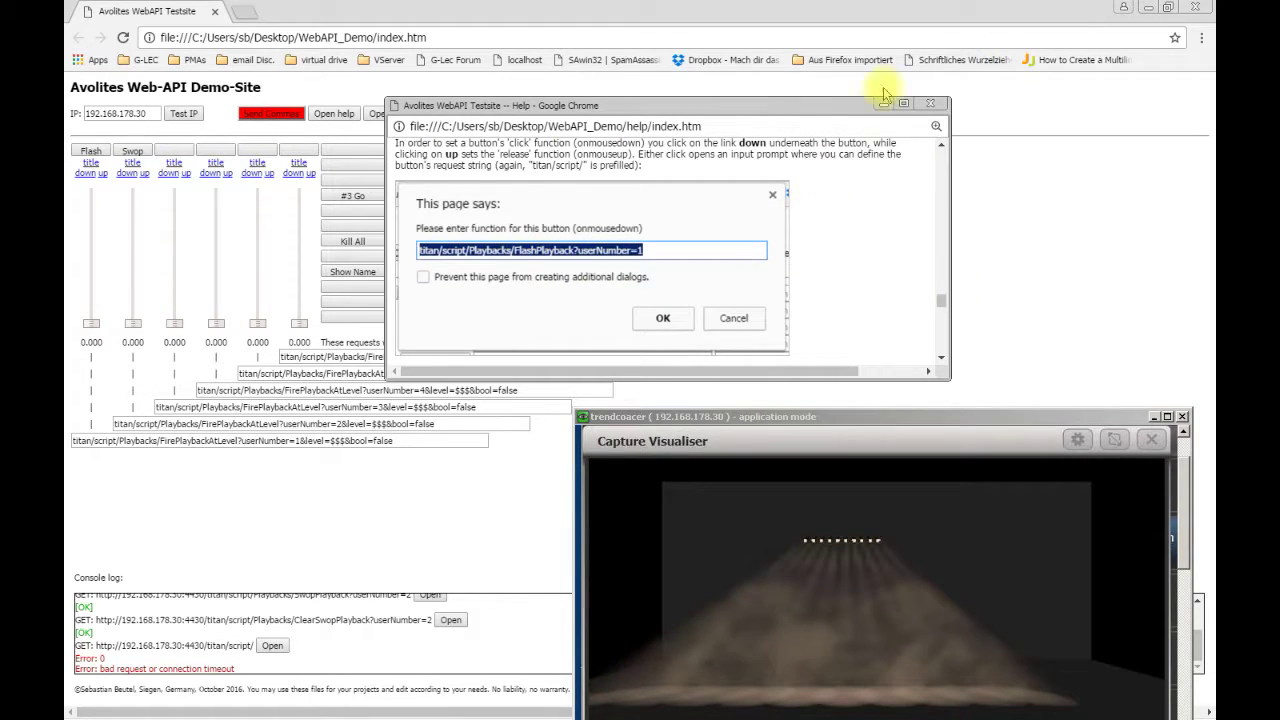
{"action": "left_click", "coordinate": [930, 103]}
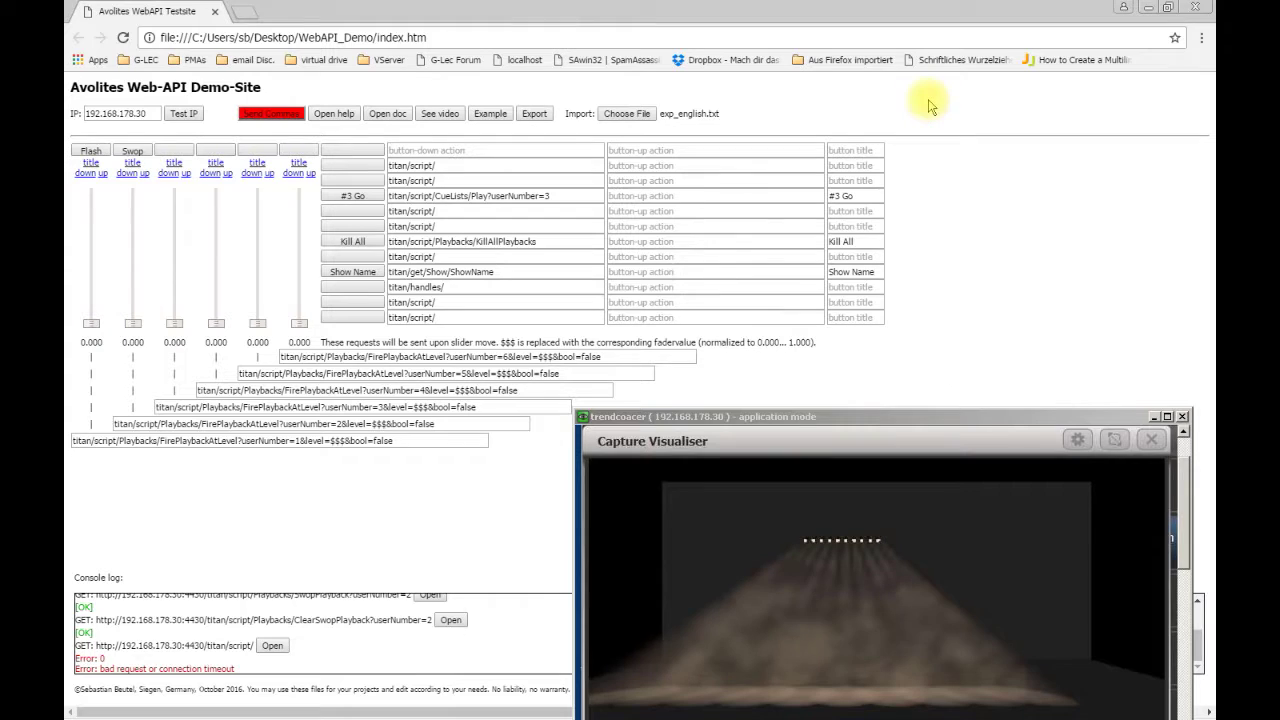